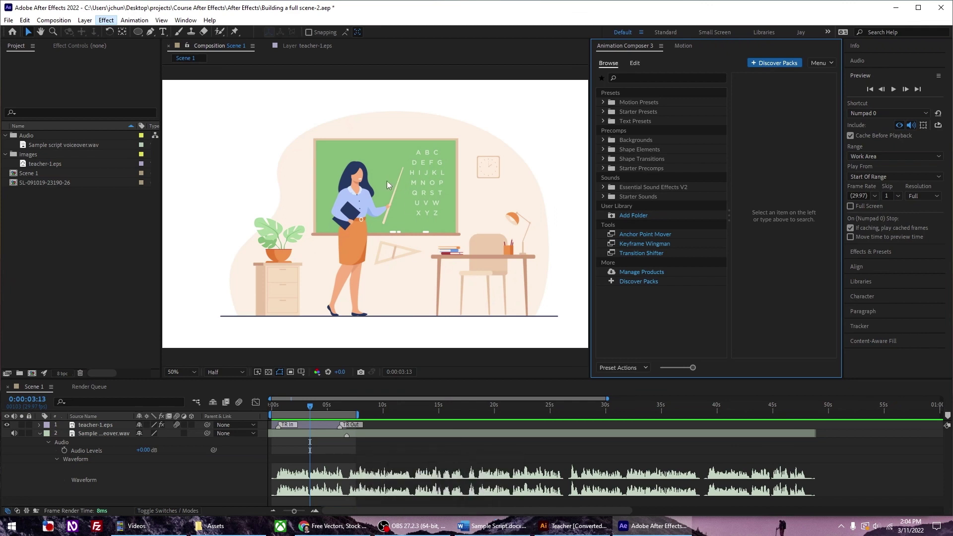
Step: Bring the Sample Script Word document to the front and deselect its text
{"action": "left_click", "coordinate": [496, 528]}
{"action": "left_click", "coordinate": [111, 189]}
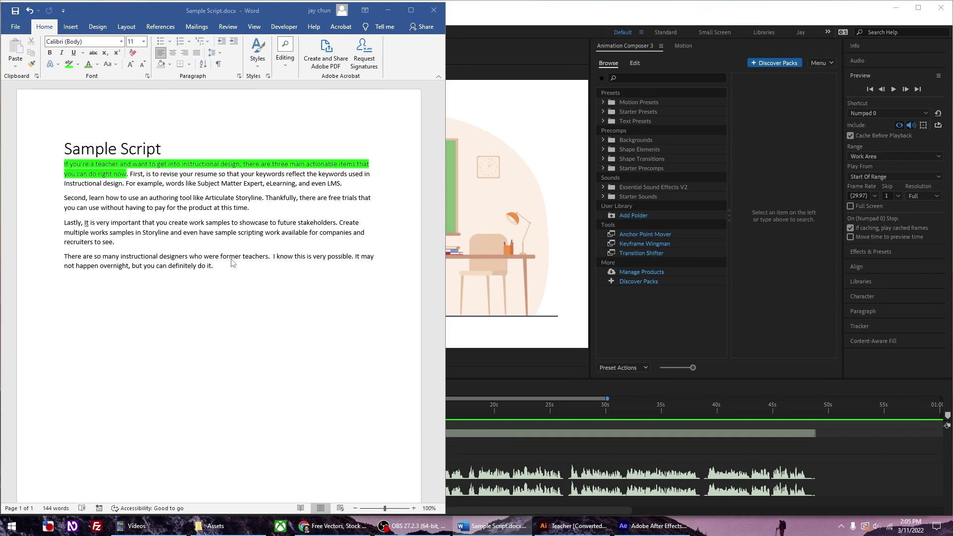
Step: Switch to the Freepik home page in the browser
{"action": "left_click", "coordinate": [332, 527]}
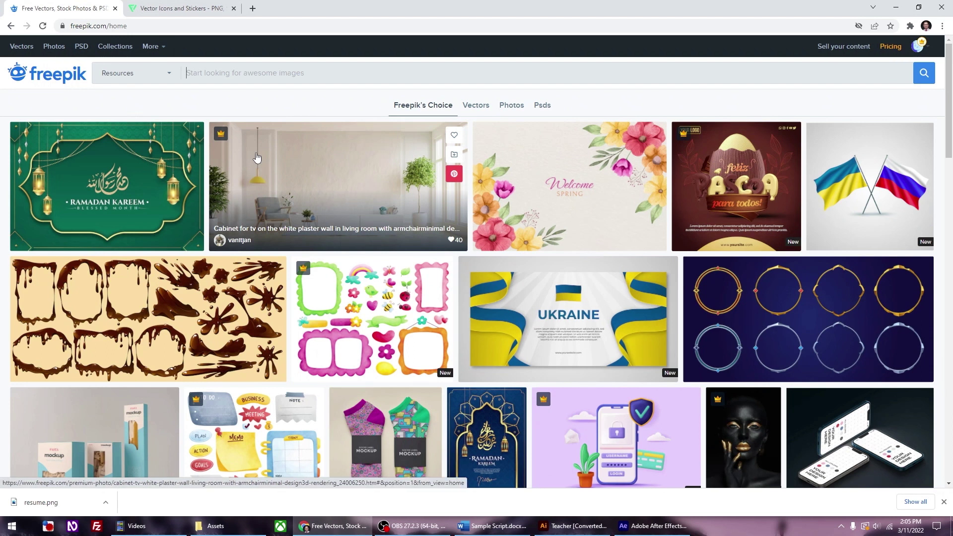
Step: Search Freepik for 'infographic 3' and preview the circular connecting steps infographic template
{"action": "type", "text": "infographic 3"}
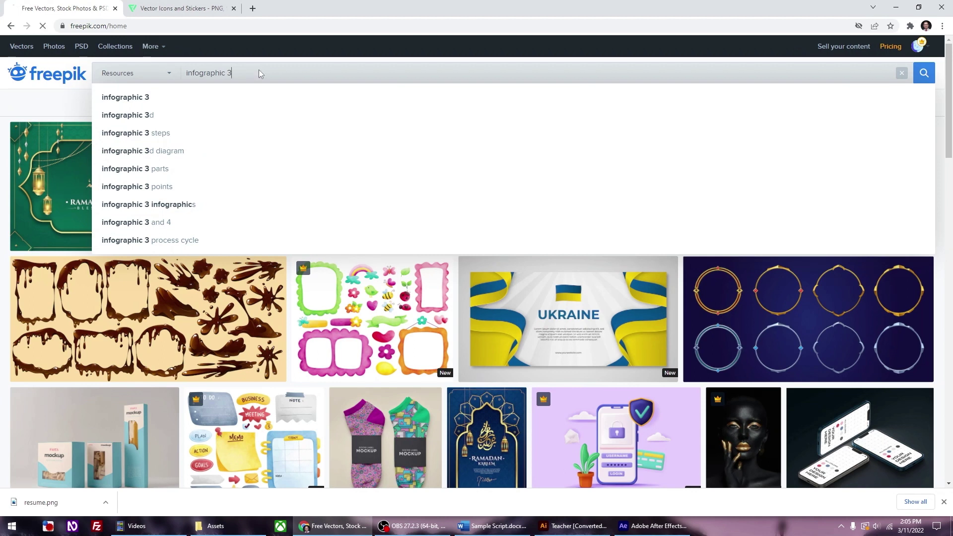
{"action": "key", "text": "Return"}
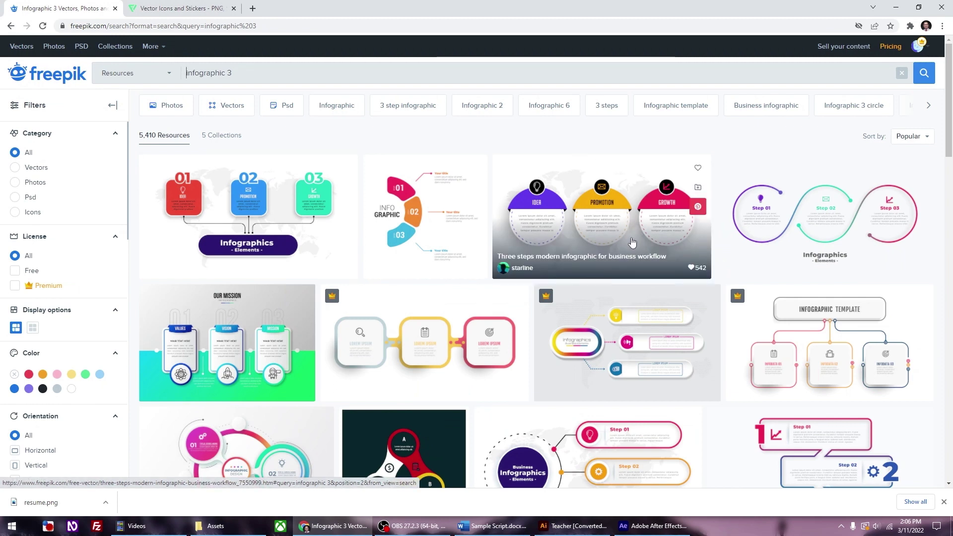
{"action": "scroll", "coordinate": [571, 223], "scroll_direction": "down", "scroll_amount": 2}
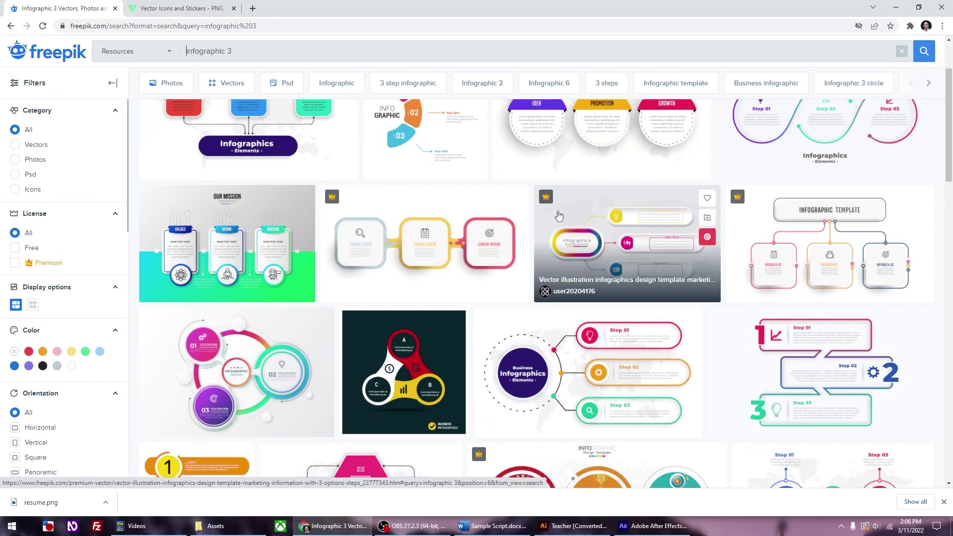
{"action": "scroll", "coordinate": [566, 203], "scroll_direction": "up", "scroll_amount": 2}
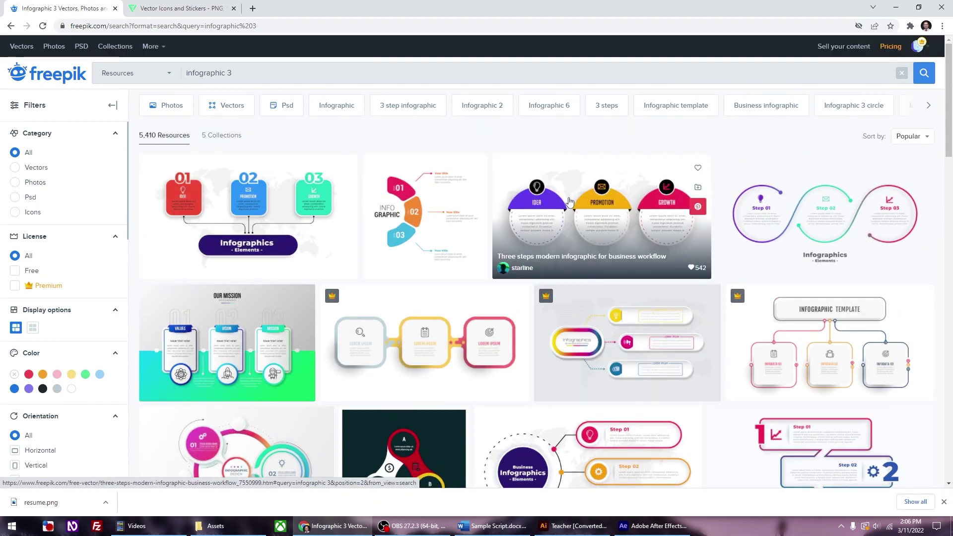
{"action": "scroll", "coordinate": [571, 196], "scroll_direction": "down", "scroll_amount": 4}
{"action": "scroll", "coordinate": [571, 196], "scroll_direction": "up", "scroll_amount": 5}
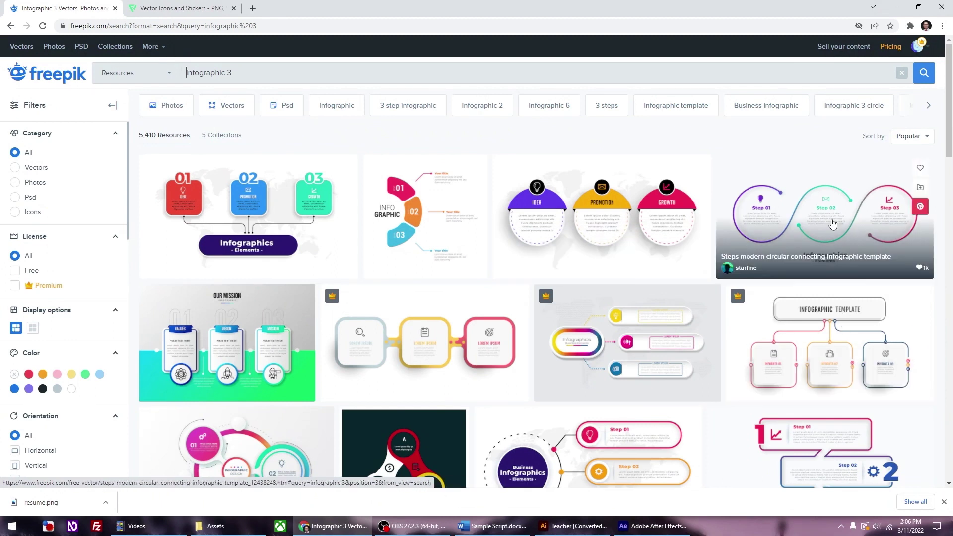
{"action": "left_click", "coordinate": [830, 204]}
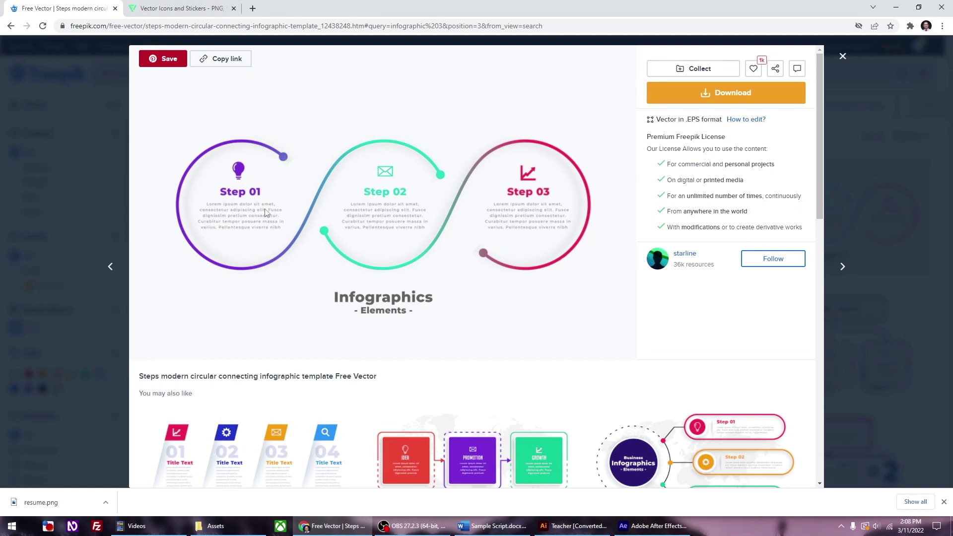
{"action": "left_click", "coordinate": [187, 5]}
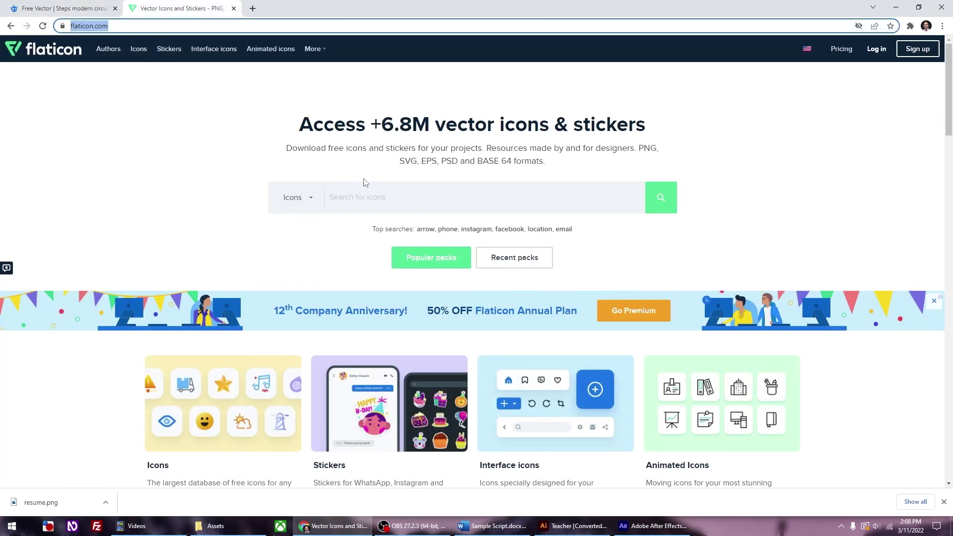
Step: Search Flaticon for 'resume' icons
{"action": "left_click", "coordinate": [391, 204]}
{"action": "type", "text": "resume"}
{"action": "key", "text": "Return"}
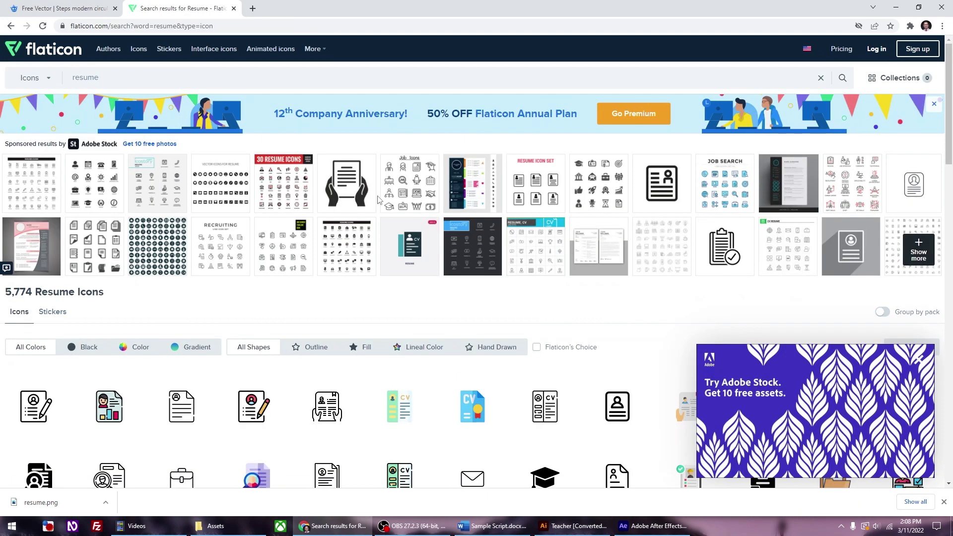
{"action": "left_click", "coordinate": [490, 528]}
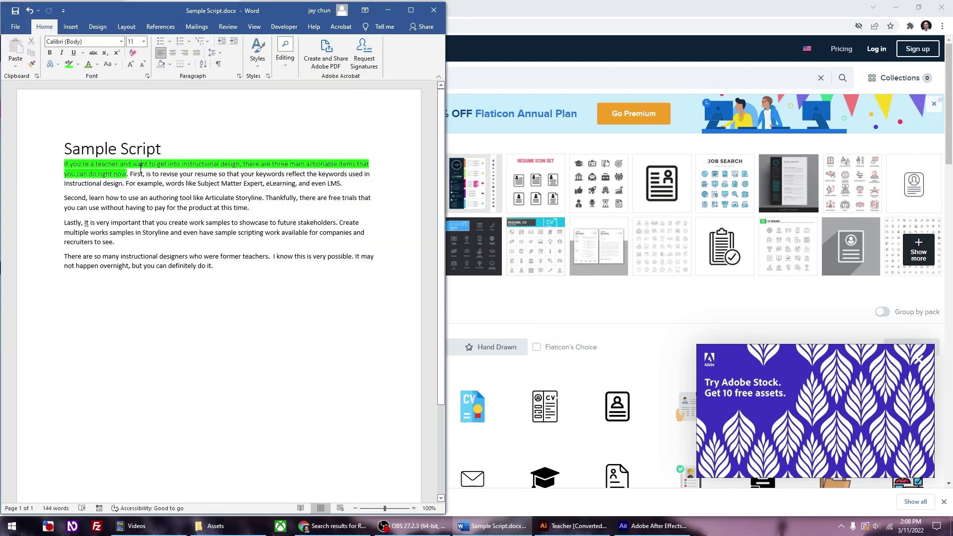
{"action": "left_click_drag", "start_coordinate": [128, 174], "coordinate": [160, 175]}
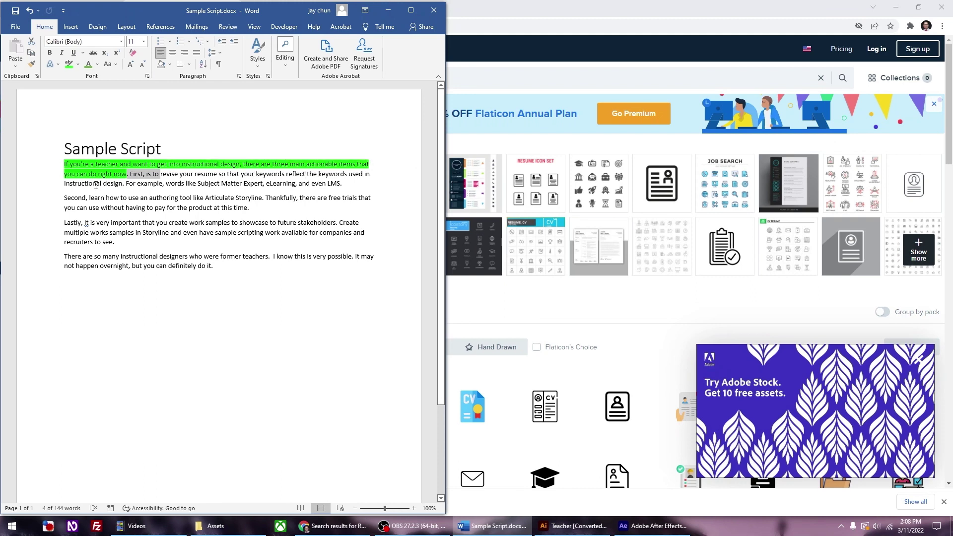
{"action": "left_click", "coordinate": [127, 183]}
{"action": "key", "text": "alt+Tab"}
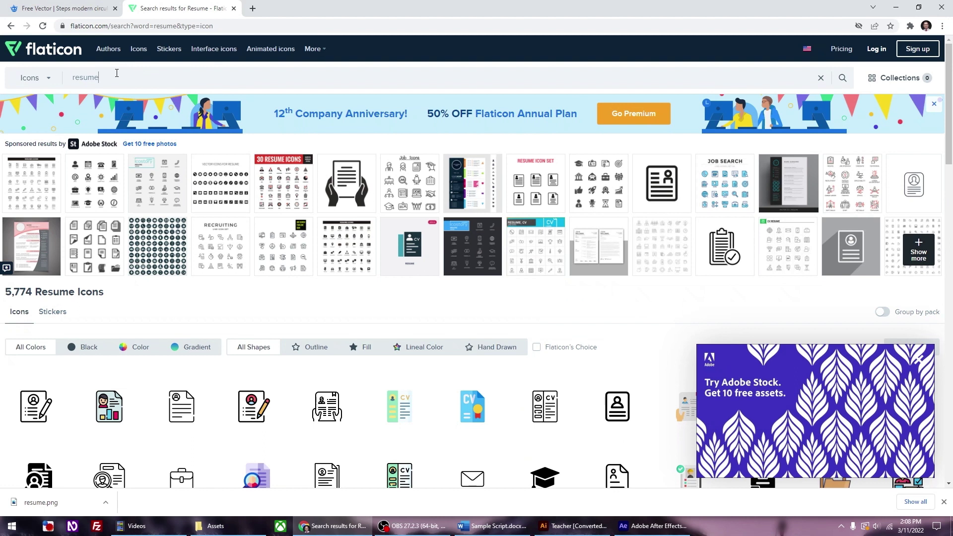
Step: Dismiss the Adobe Stock ad and page through to the third page of resume icons
{"action": "scroll", "coordinate": [496, 248], "scroll_direction": "down", "scroll_amount": 4}
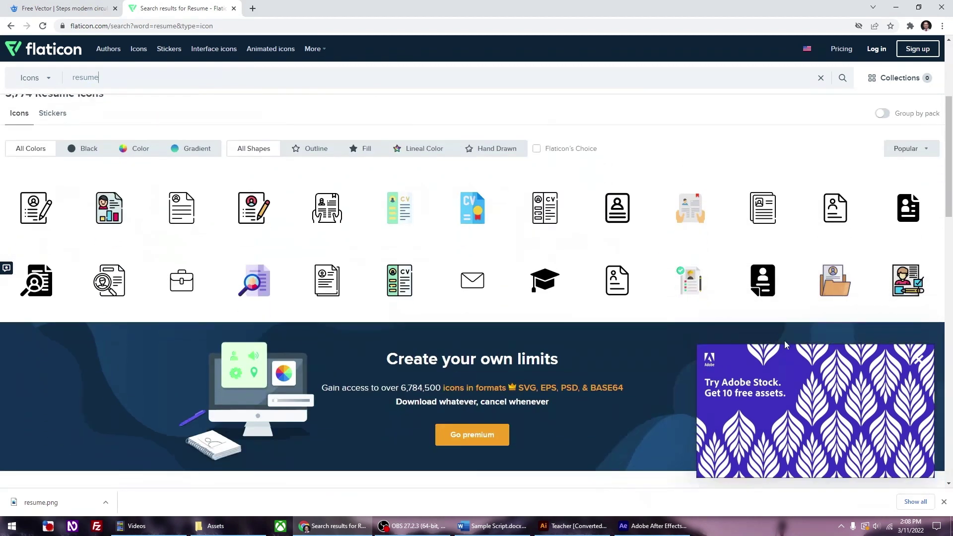
{"action": "left_click", "coordinate": [919, 359]}
{"action": "scroll", "coordinate": [399, 234], "scroll_direction": "down", "scroll_amount": 6}
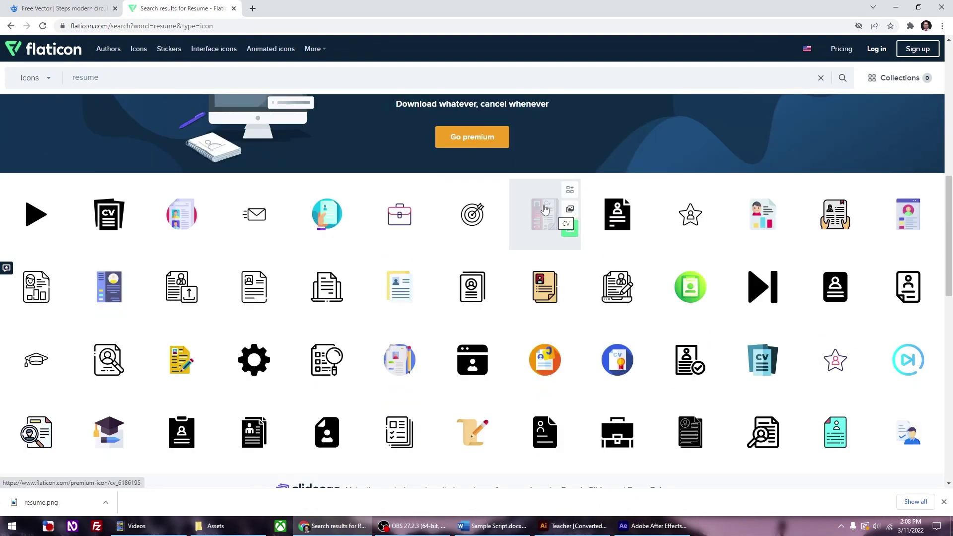
{"action": "scroll", "coordinate": [429, 191], "scroll_direction": "down", "scroll_amount": 3}
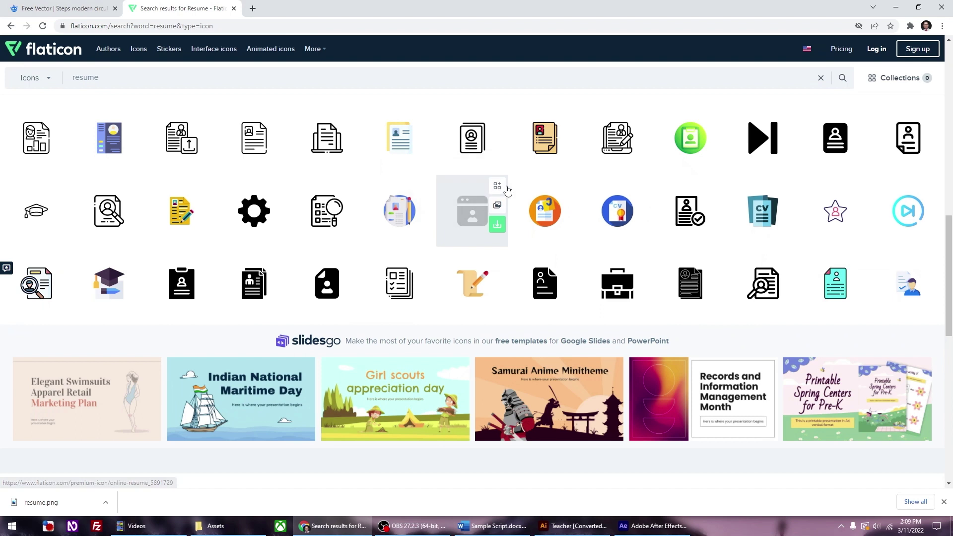
{"action": "scroll", "coordinate": [502, 189], "scroll_direction": "down", "scroll_amount": 4}
{"action": "scroll", "coordinate": [510, 190], "scroll_direction": "up", "scroll_amount": 12}
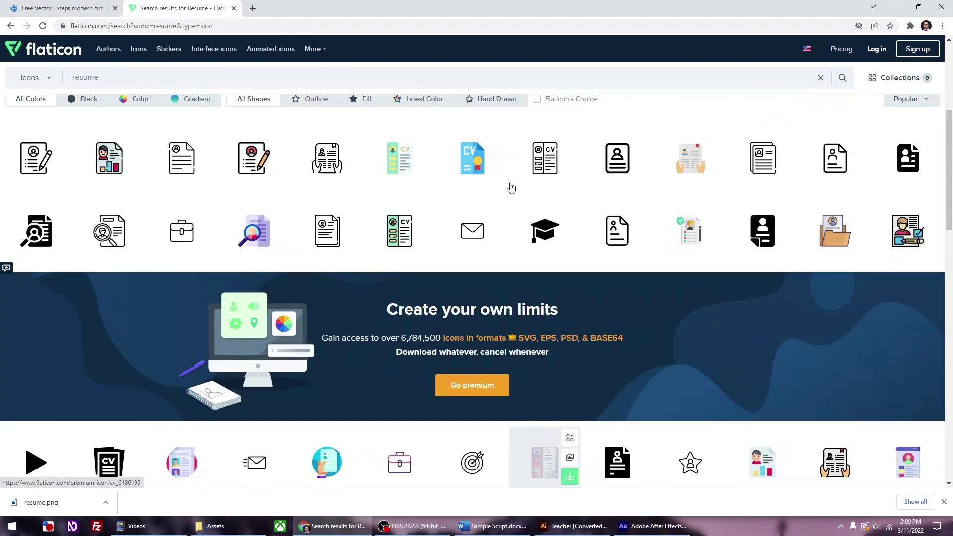
{"action": "scroll", "coordinate": [512, 188], "scroll_direction": "down", "scroll_amount": 7}
{"action": "scroll", "coordinate": [513, 189], "scroll_direction": "down", "scroll_amount": 7}
{"action": "left_click", "coordinate": [480, 407]}
{"action": "scroll", "coordinate": [571, 323], "scroll_direction": "down", "scroll_amount": 15}
{"action": "mouse_move", "coordinate": [570, 330]}
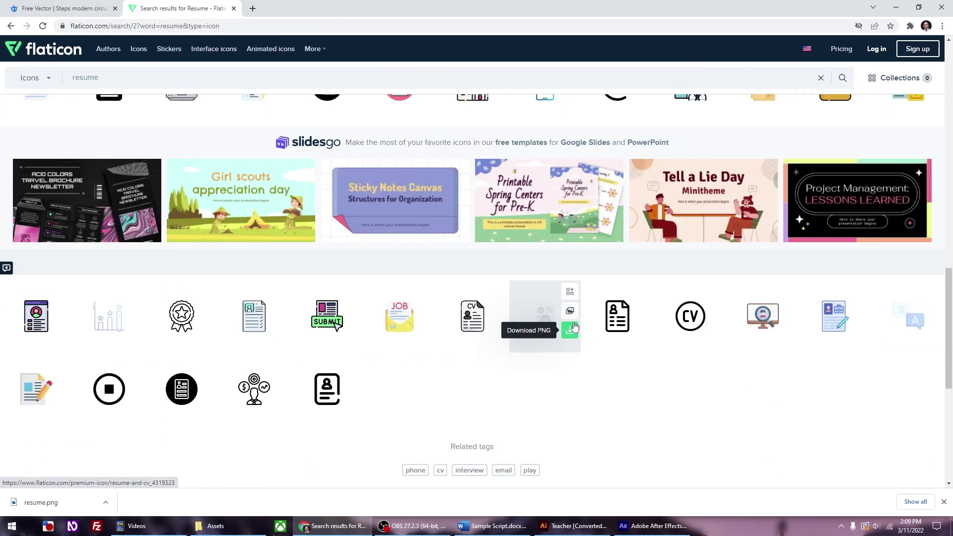
{"action": "scroll", "coordinate": [546, 348], "scroll_direction": "down", "scroll_amount": 3}
{"action": "left_click", "coordinate": [512, 360]}
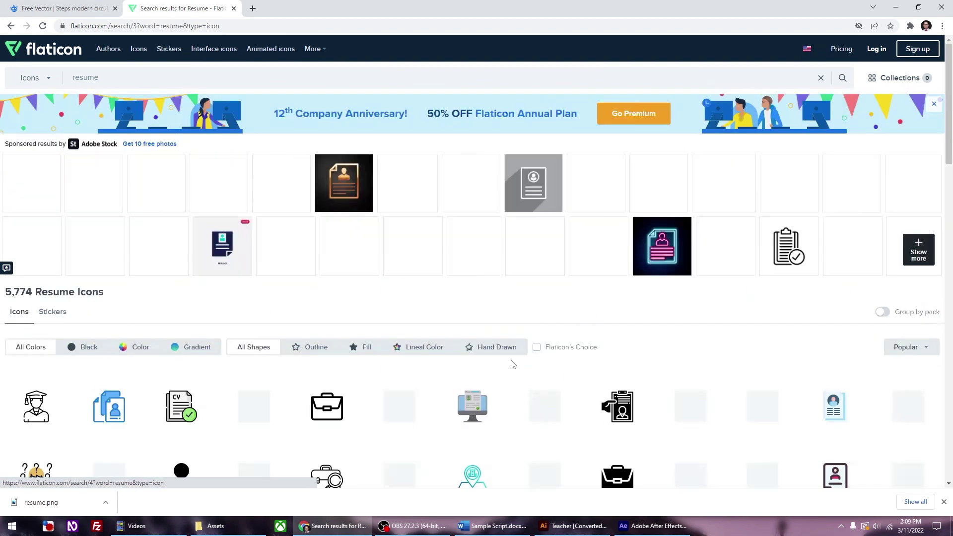
{"action": "scroll", "coordinate": [513, 363], "scroll_direction": "down", "scroll_amount": 4}
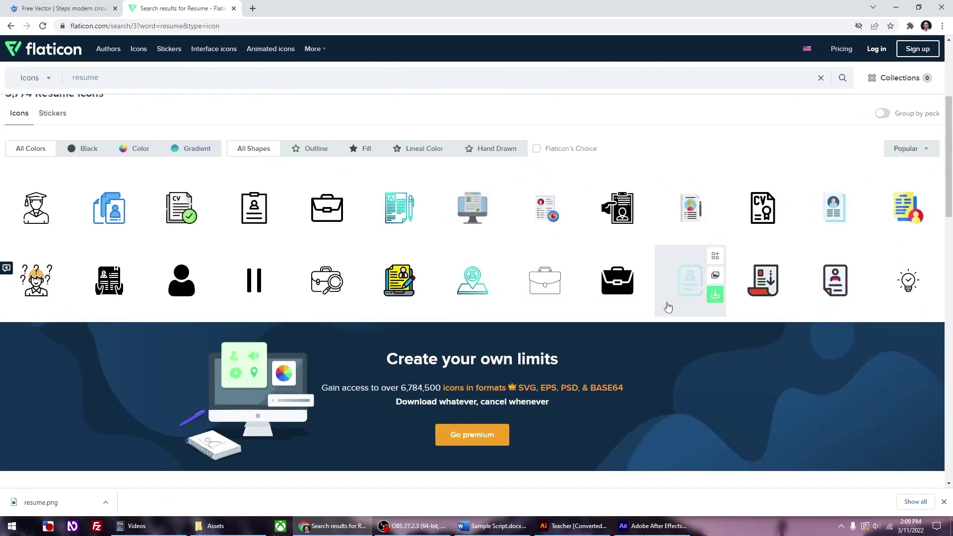
Step: Download the light-blue Resume icon free as a PNG, saved as resume (1).png
{"action": "mouse_move", "coordinate": [828, 206]}
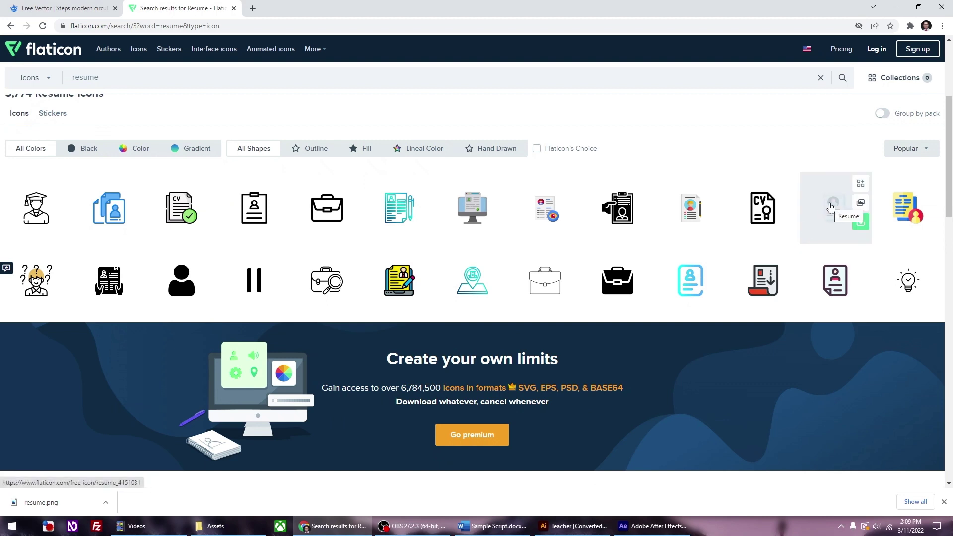
{"action": "left_click", "coordinate": [831, 206]}
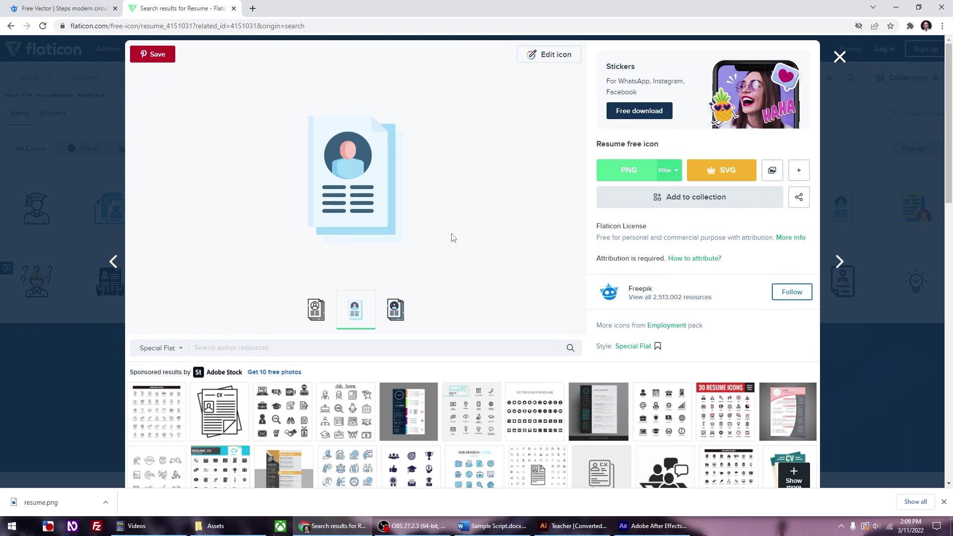
{"action": "left_click", "coordinate": [629, 172]}
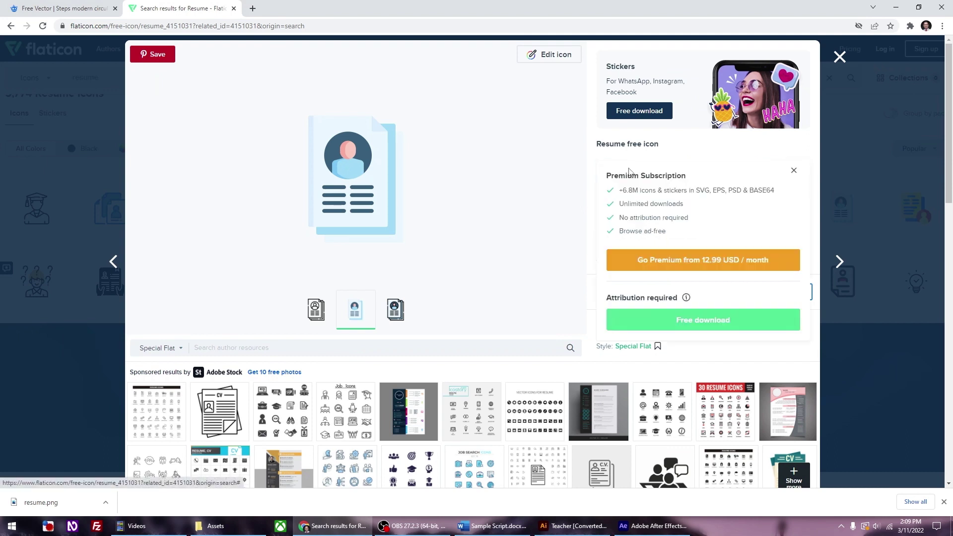
{"action": "left_click", "coordinate": [692, 325]}
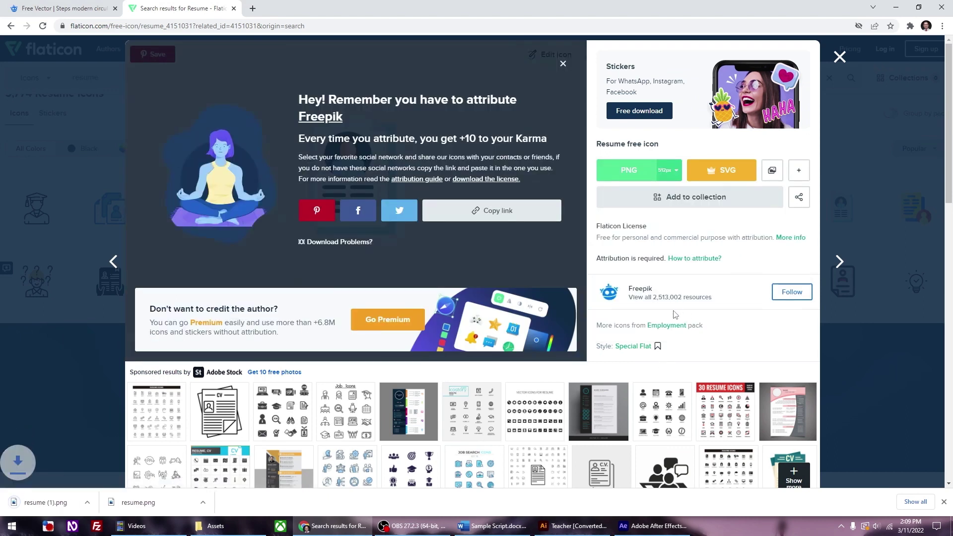
{"action": "mouse_move", "coordinate": [232, 534]}
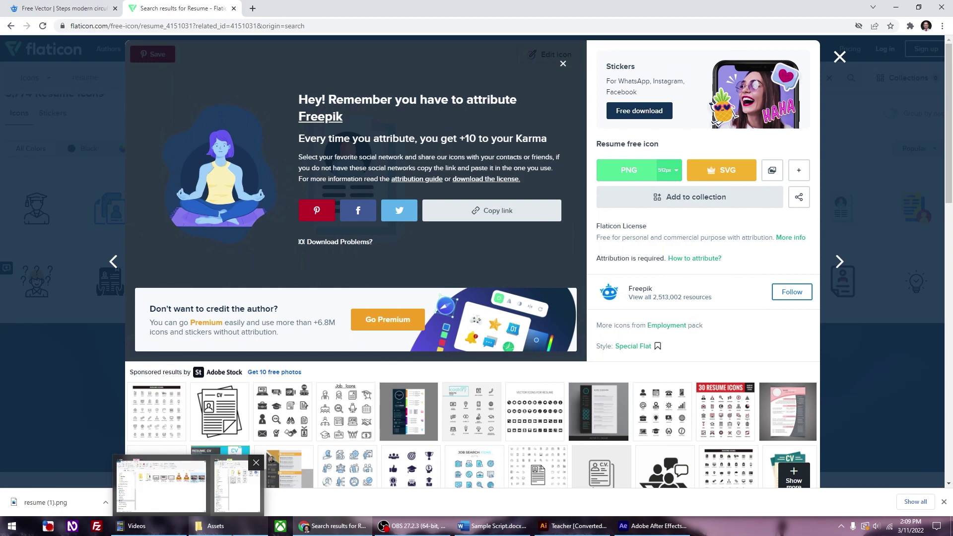
{"action": "left_click", "coordinate": [237, 484]}
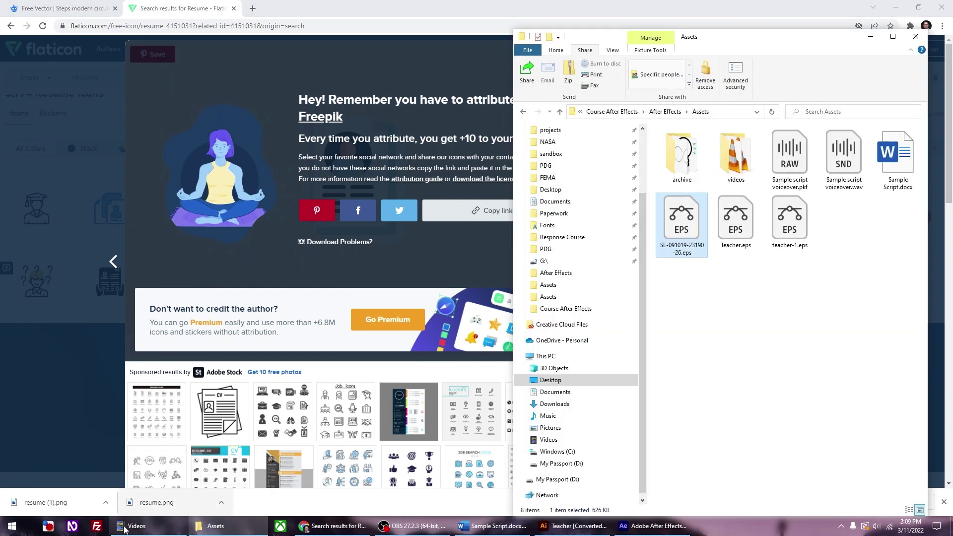
Step: Move resume.png from Downloads into the Assets folder and import it into the After Effects project
{"action": "left_click", "coordinate": [105, 502]}
{"action": "left_click", "coordinate": [134, 474]}
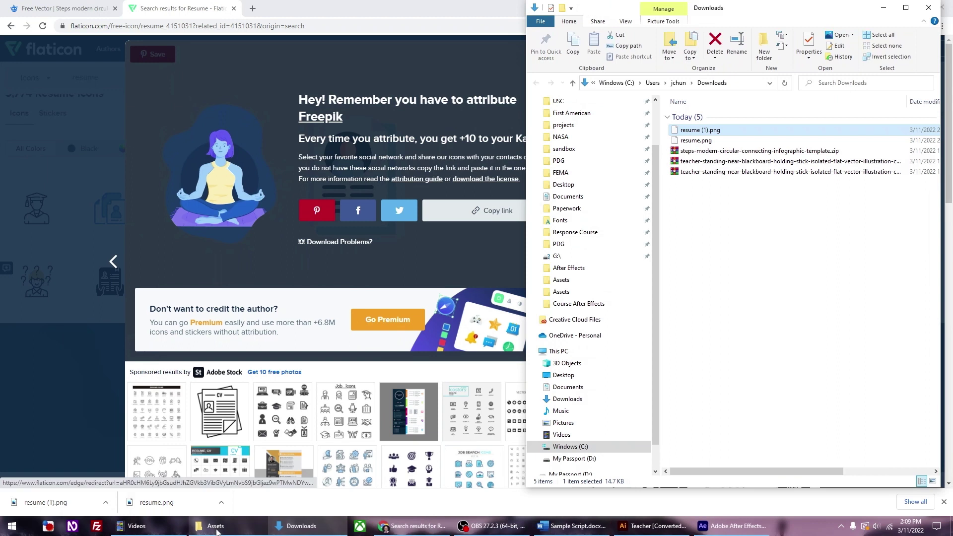
{"action": "left_click", "coordinate": [217, 531]}
{"action": "left_click_drag", "start_coordinate": [768, 13], "coordinate": [292, 32]}
{"action": "left_click_drag", "start_coordinate": [221, 158], "coordinate": [824, 290]}
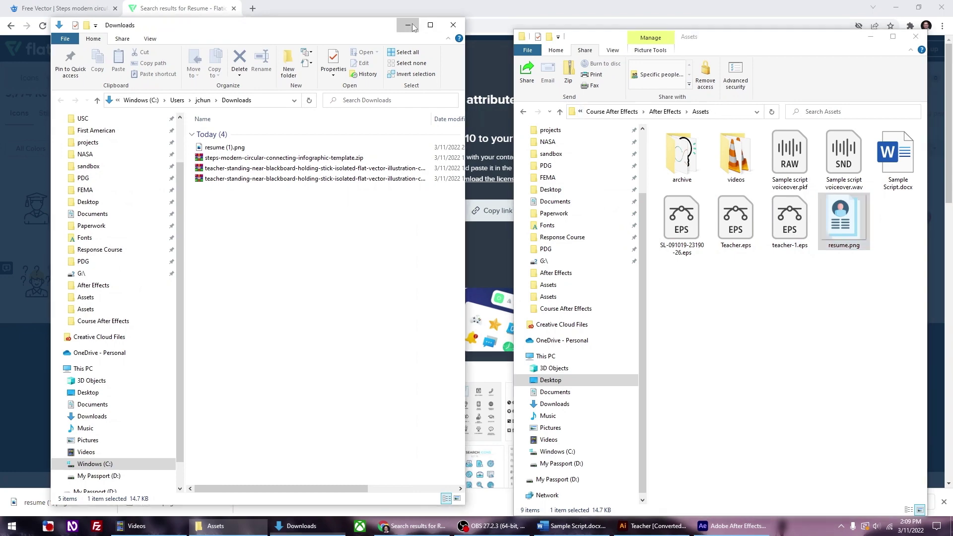
{"action": "left_click", "coordinate": [411, 26]}
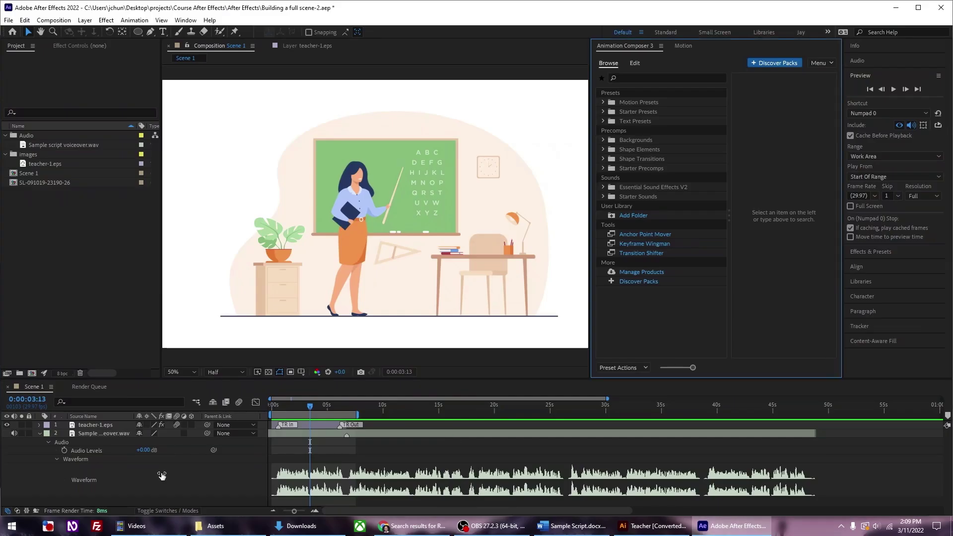
{"action": "left_click", "coordinate": [204, 526]}
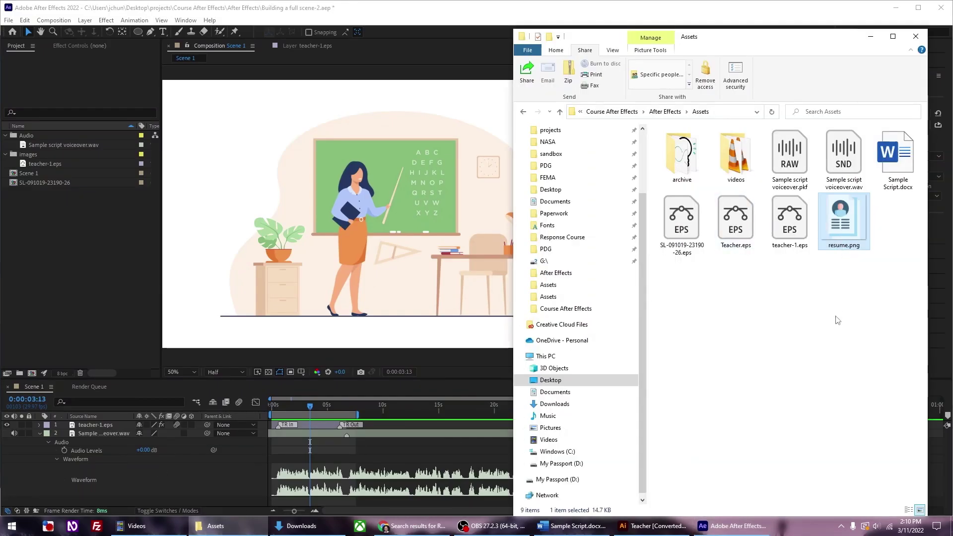
{"action": "left_click_drag", "start_coordinate": [840, 217], "coordinate": [25, 158]}
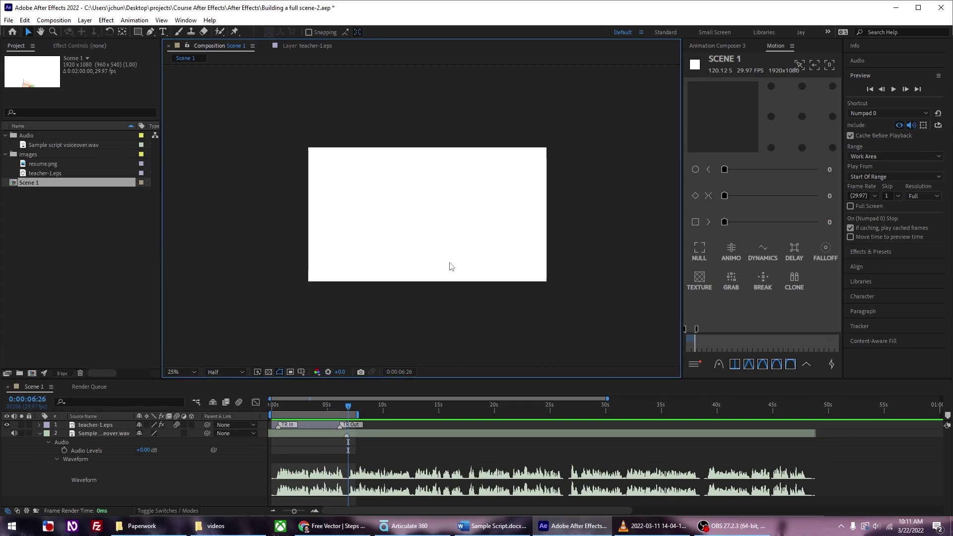
Step: Add resume.png to Scene 1 and start its layer slightly earlier, near 7 seconds
{"action": "left_click_drag", "start_coordinate": [42, 164], "coordinate": [360, 427]}
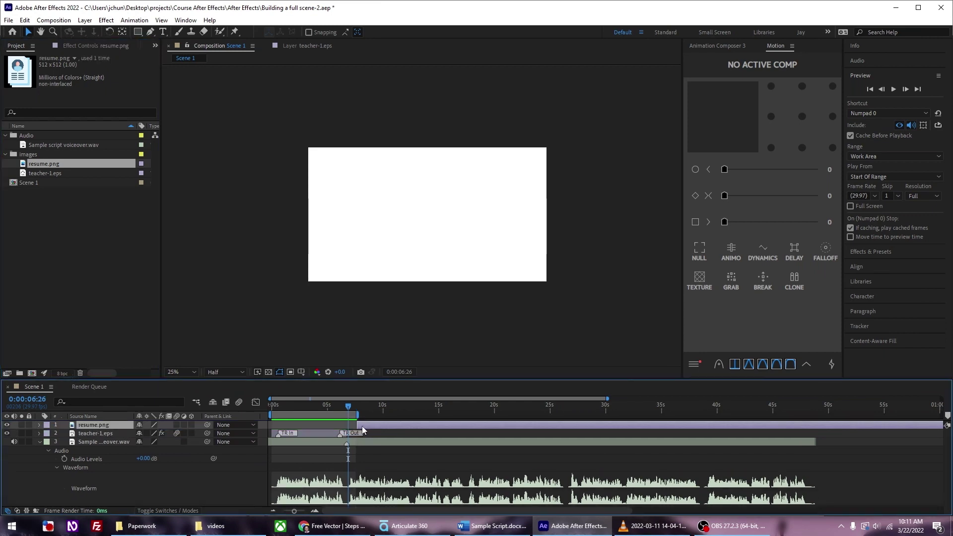
{"action": "left_click_drag", "start_coordinate": [368, 425], "coordinate": [353, 411]}
{"action": "left_click", "coordinate": [350, 408]}
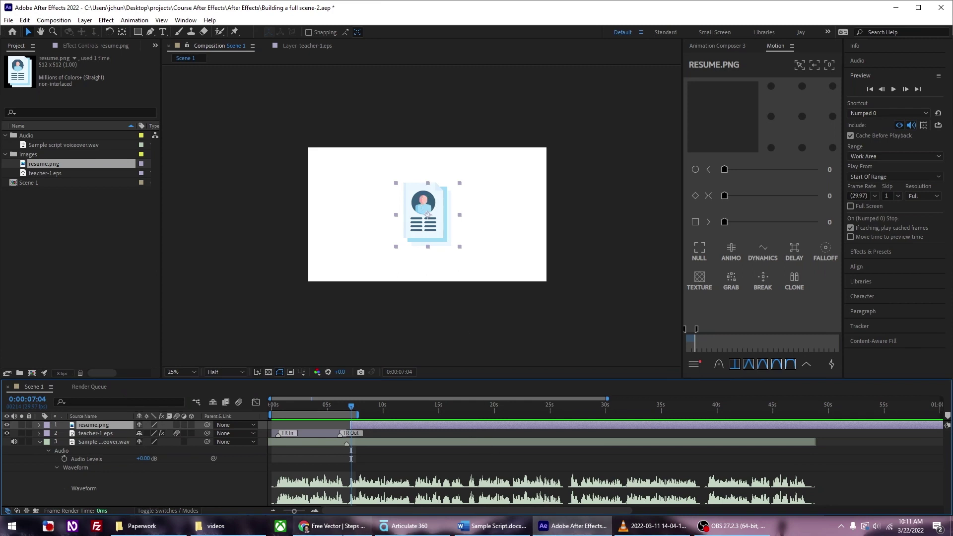
Step: Position the resume icon in the upper-left of the scene and scale it down
{"action": "left_click", "coordinate": [332, 527]}
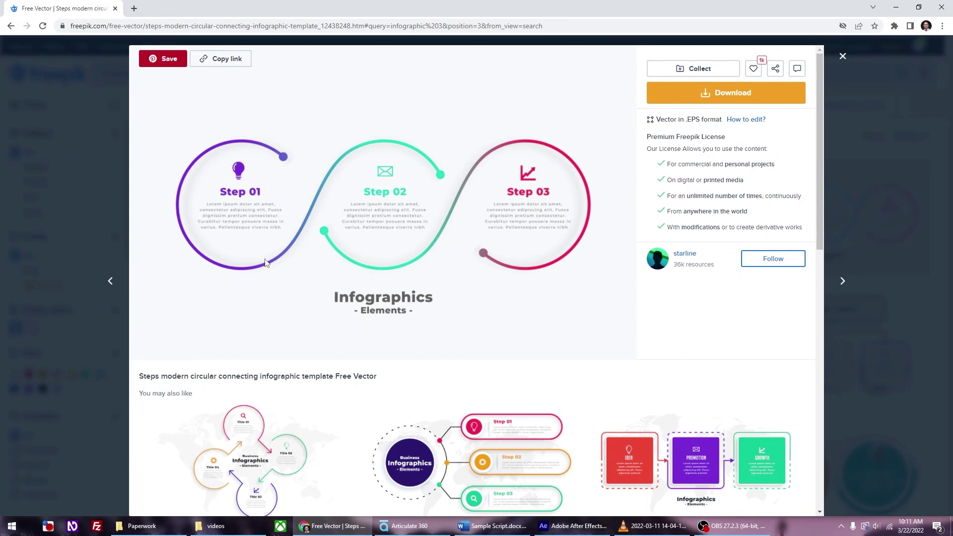
{"action": "left_click", "coordinate": [570, 523]}
{"action": "left_click_drag", "start_coordinate": [432, 211], "coordinate": [369, 197]}
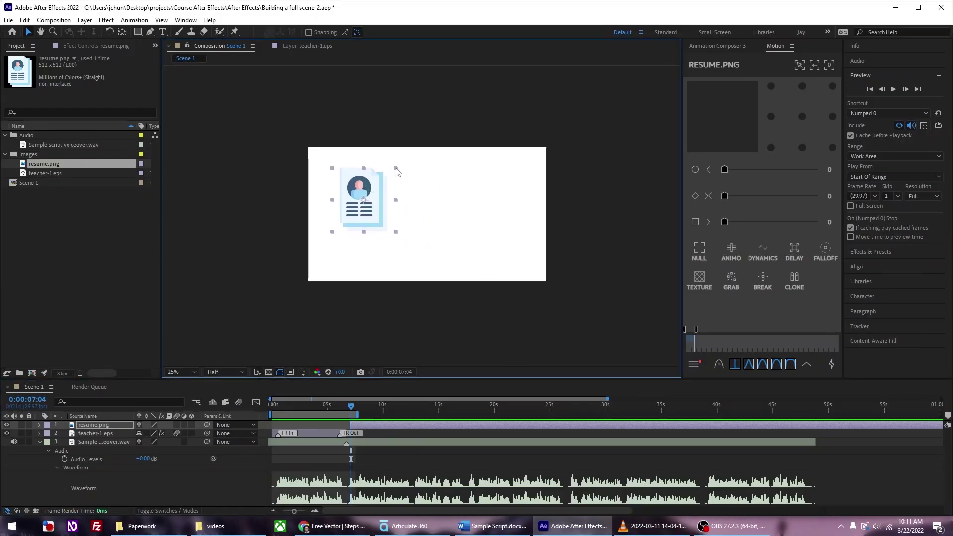
{"action": "left_click_drag", "start_coordinate": [396, 172], "coordinate": [385, 180]}
{"action": "left_click_drag", "start_coordinate": [371, 216], "coordinate": [365, 224]}
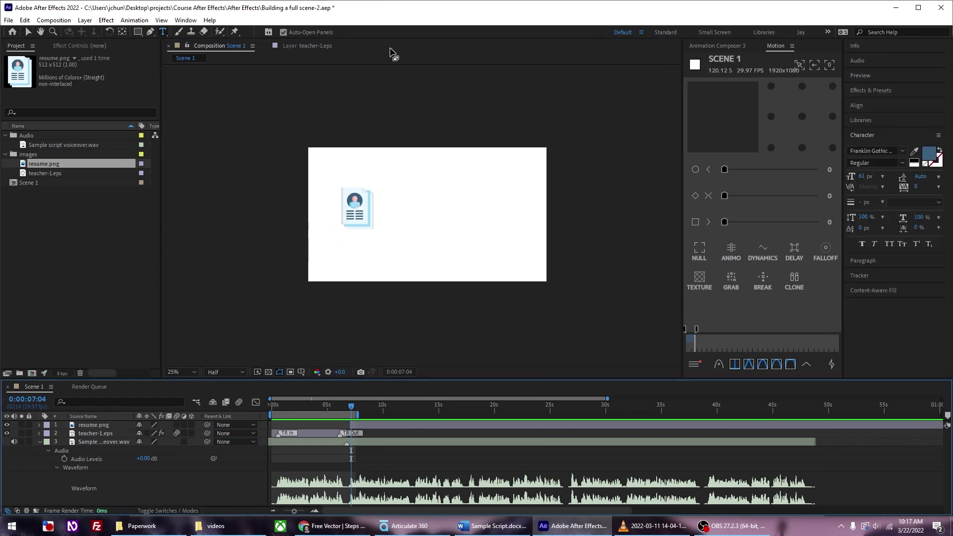
Step: Add a text layer reading 'dadfasdfasdfasdf' just below the resume icon
{"action": "left_click", "coordinate": [163, 31]}
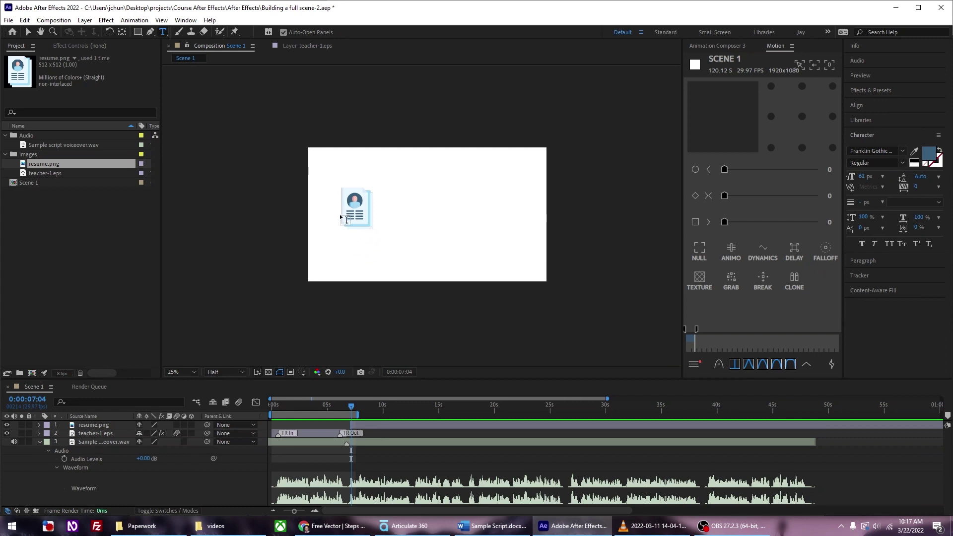
{"action": "left_click", "coordinate": [340, 246]}
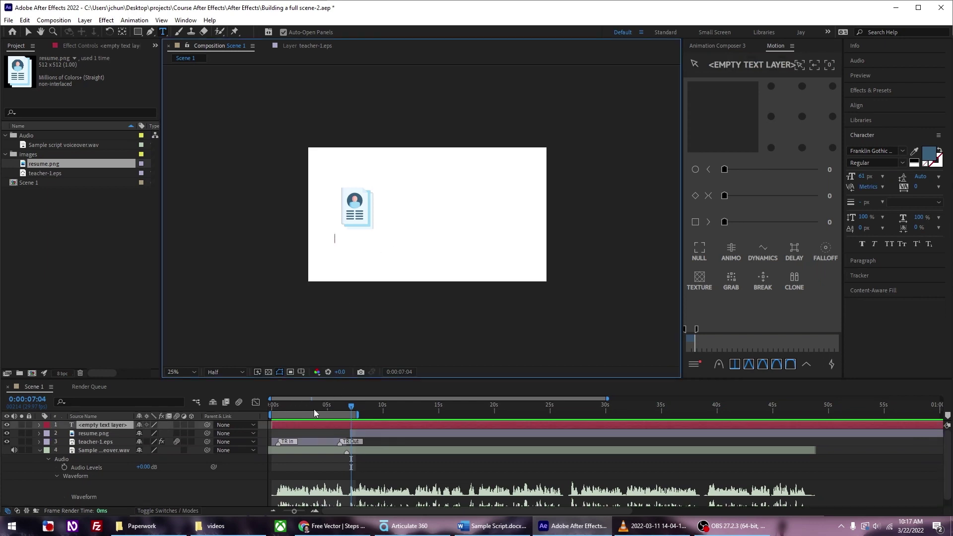
{"action": "type", "text": "dadfasdfasdfasdf"}
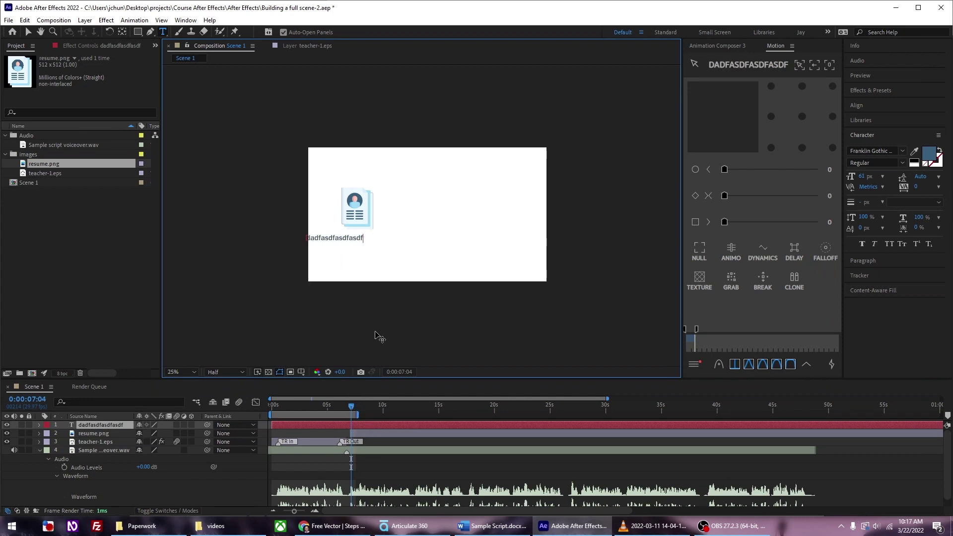
{"action": "left_click", "coordinate": [876, 133]}
{"action": "double_click", "coordinate": [875, 134]}
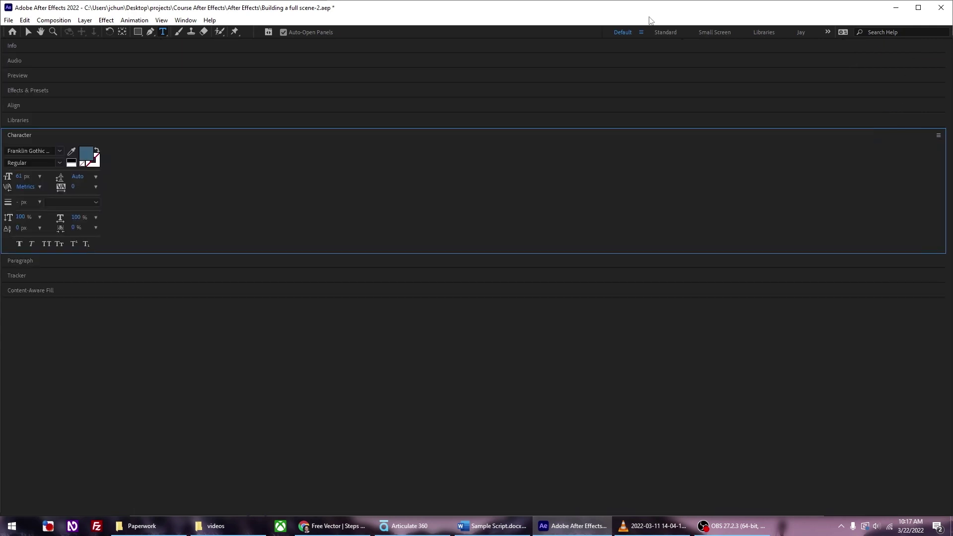
Step: Reset the Default workspace to its saved layout and expand the Character panel
{"action": "left_click", "coordinate": [640, 33]}
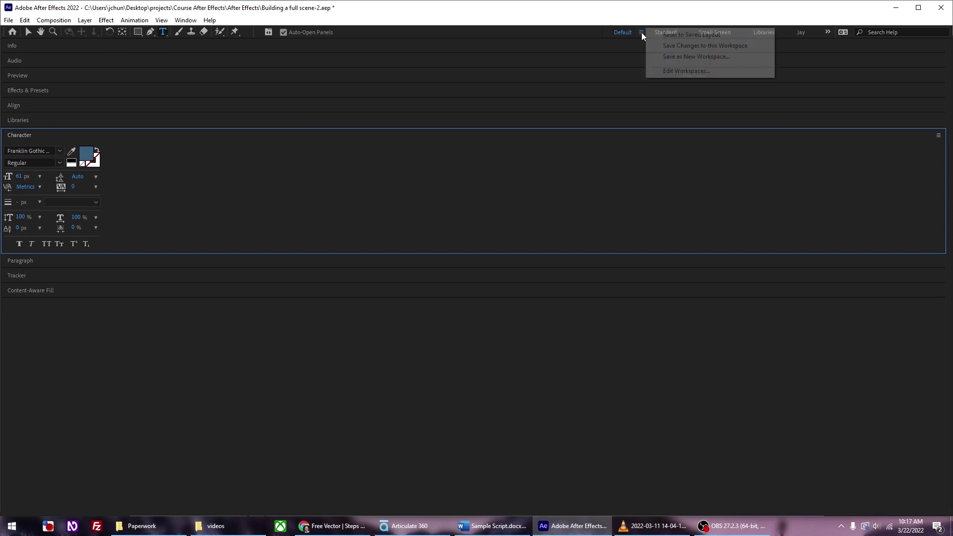
{"action": "left_click", "coordinate": [702, 34]}
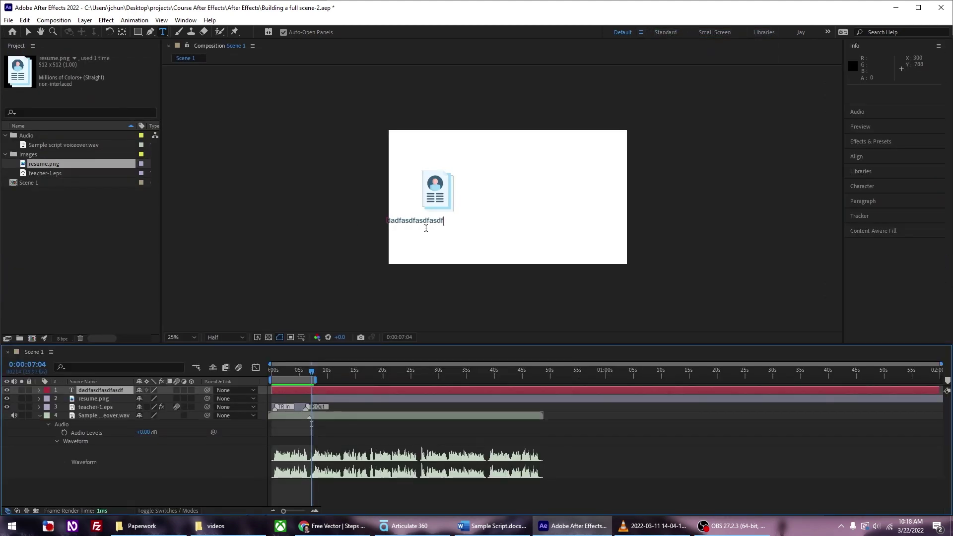
{"action": "left_click", "coordinate": [640, 33]}
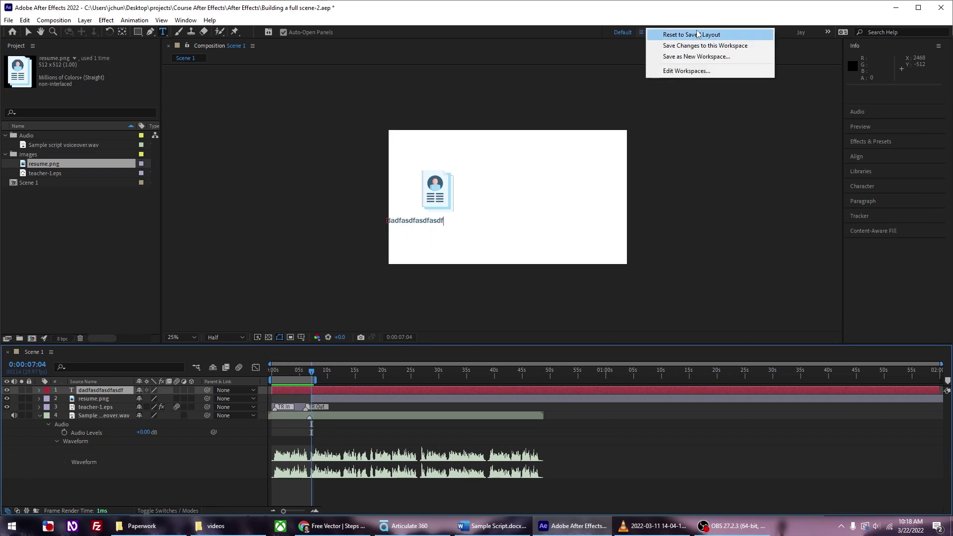
{"action": "left_click", "coordinate": [685, 34]}
{"action": "left_click", "coordinate": [868, 136]}
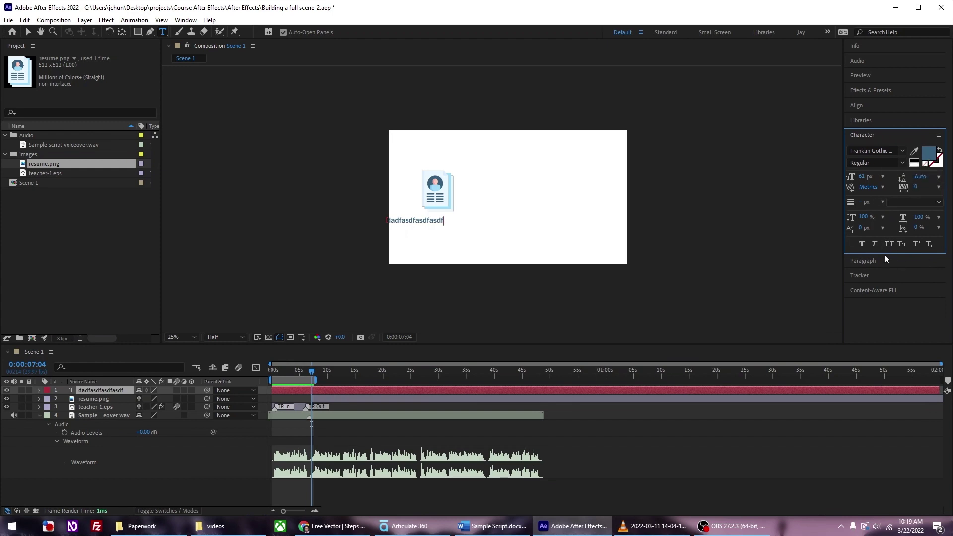
Step: Color all the placeholder text dark blue 365E7D, sampled from the resume icon
{"action": "left_click_drag", "start_coordinate": [868, 254], "coordinate": [870, 267]}
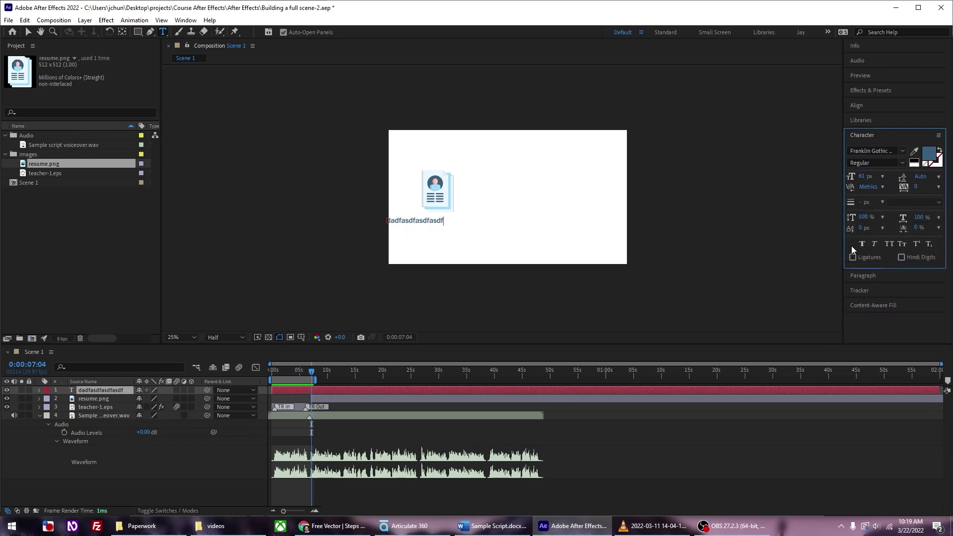
{"action": "key", "text": "ctrl+a"}
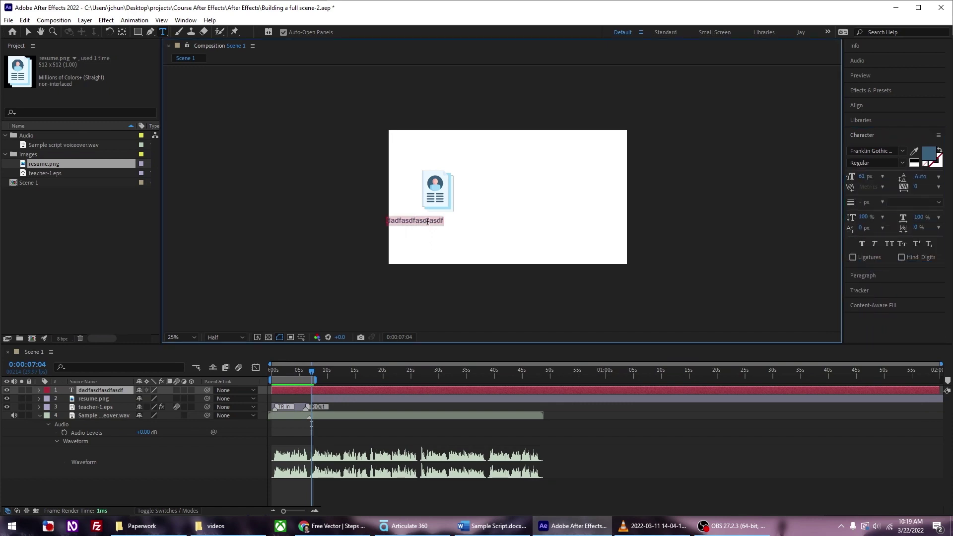
{"action": "left_click", "coordinate": [929, 154]}
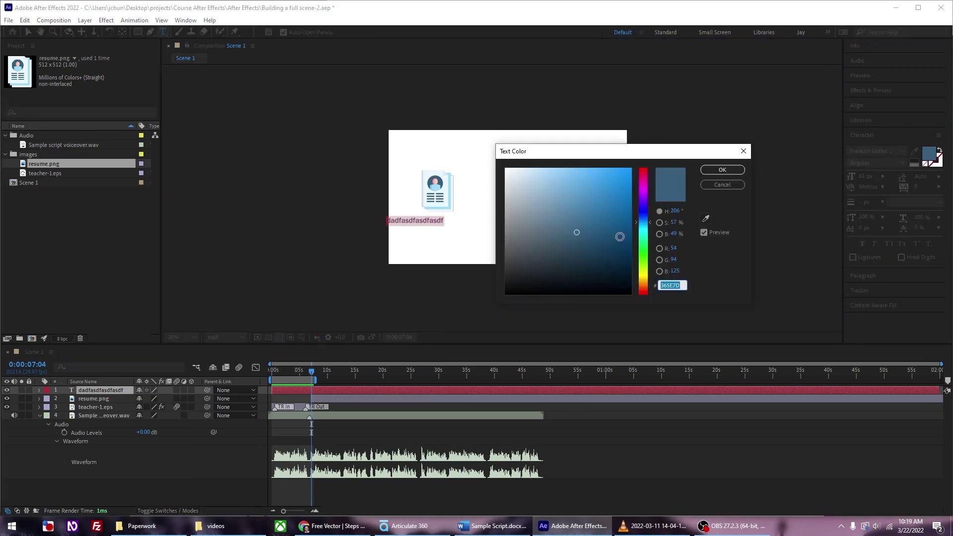
{"action": "left_click", "coordinate": [706, 219]}
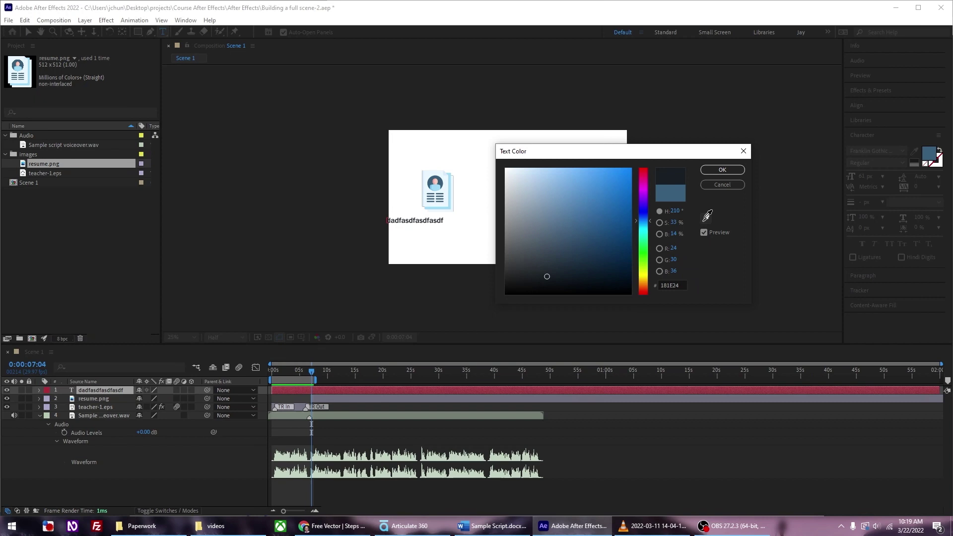
{"action": "left_click", "coordinate": [432, 177]}
{"action": "left_click", "coordinate": [721, 169]}
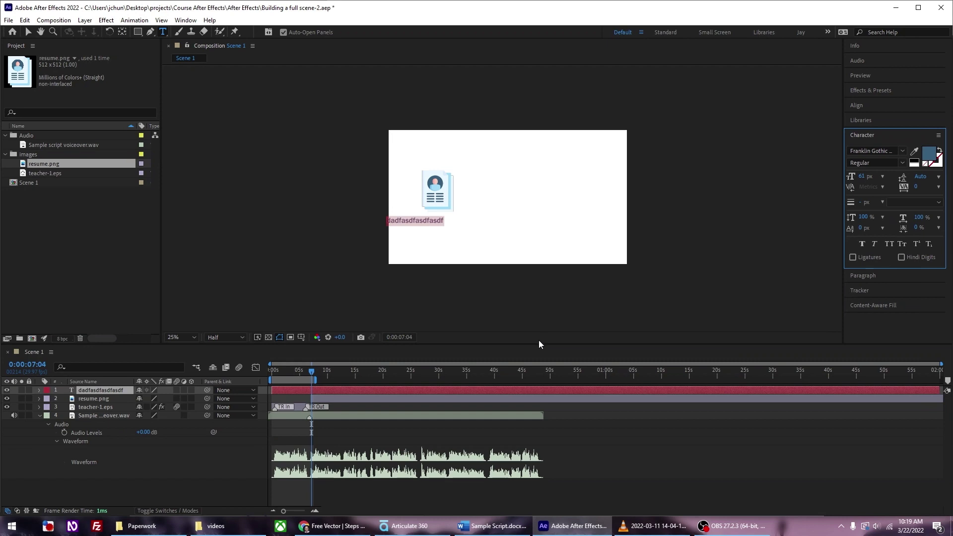
Step: Centre the placeholder text under the resume icon and bring the Sample Script document forward in Word
{"action": "left_click", "coordinate": [29, 36]}
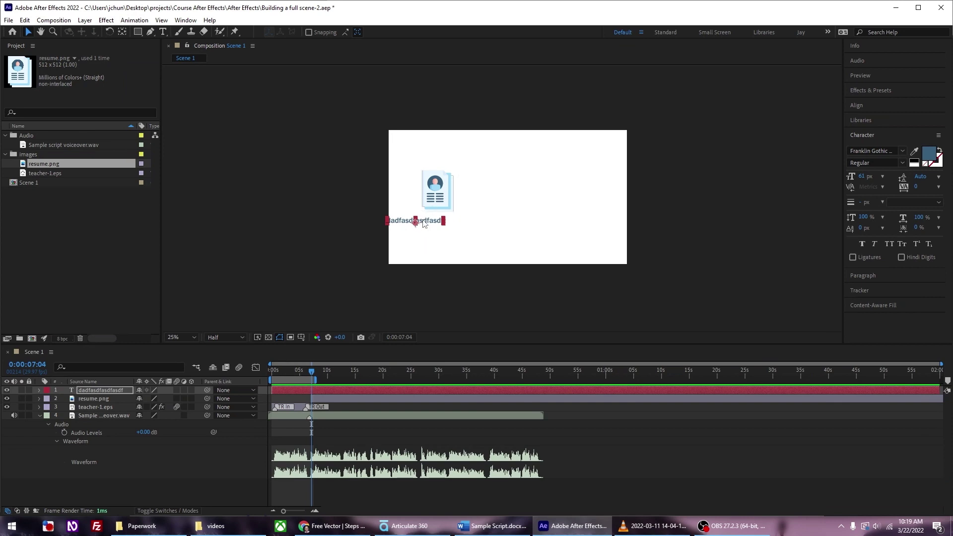
{"action": "left_click_drag", "start_coordinate": [426, 222], "coordinate": [447, 224]}
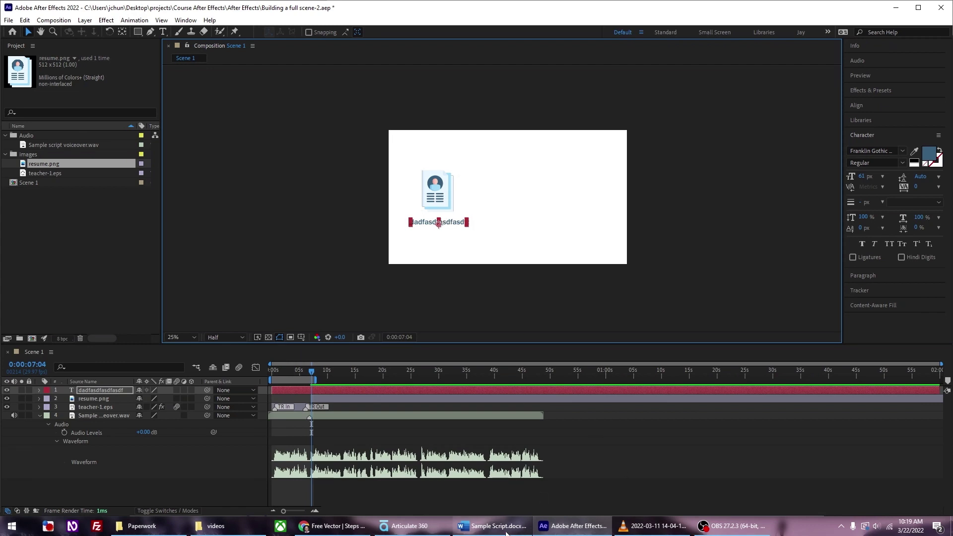
{"action": "mouse_move", "coordinate": [508, 534]}
{"action": "left_click", "coordinate": [491, 484]}
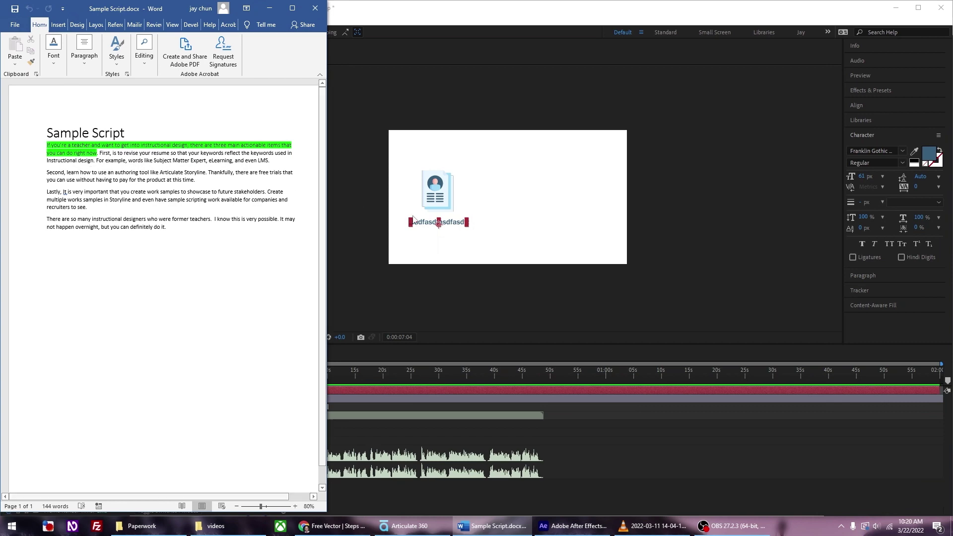
Step: Nudge the placeholder text slightly left, check the Word script, and return to After Effects
{"action": "left_click_drag", "start_coordinate": [438, 223], "coordinate": [435, 223]}
{"action": "key", "text": "alt+Tab"}
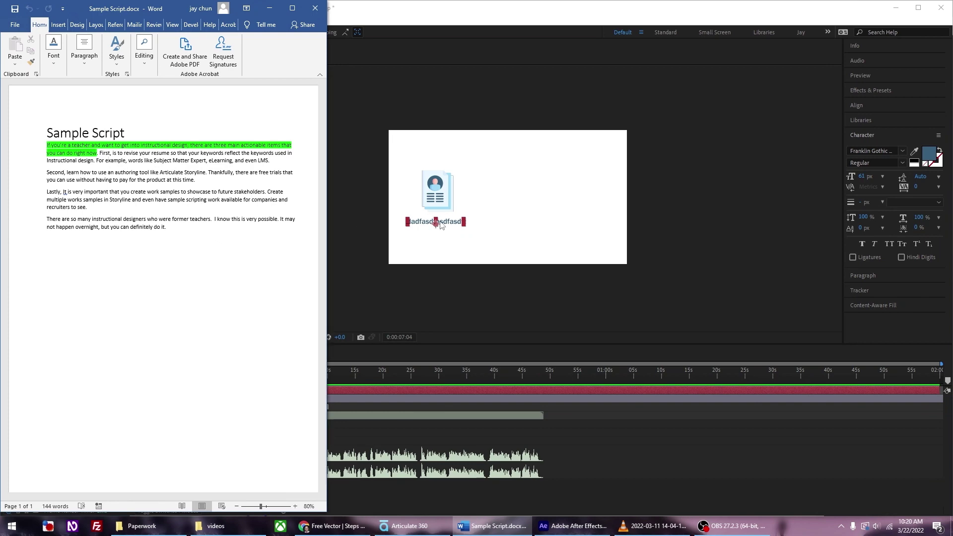
{"action": "left_click", "coordinate": [404, 273]}
{"action": "left_click", "coordinate": [437, 244]}
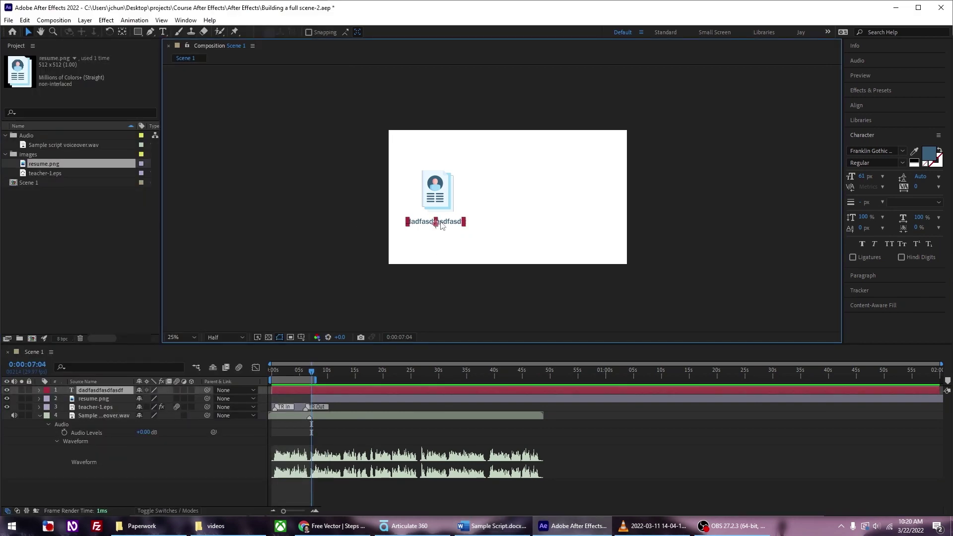
Step: Change the placeholder to 'Revise your resume' and shift that layer to start later than the icon
{"action": "double_click", "coordinate": [336, 390]}
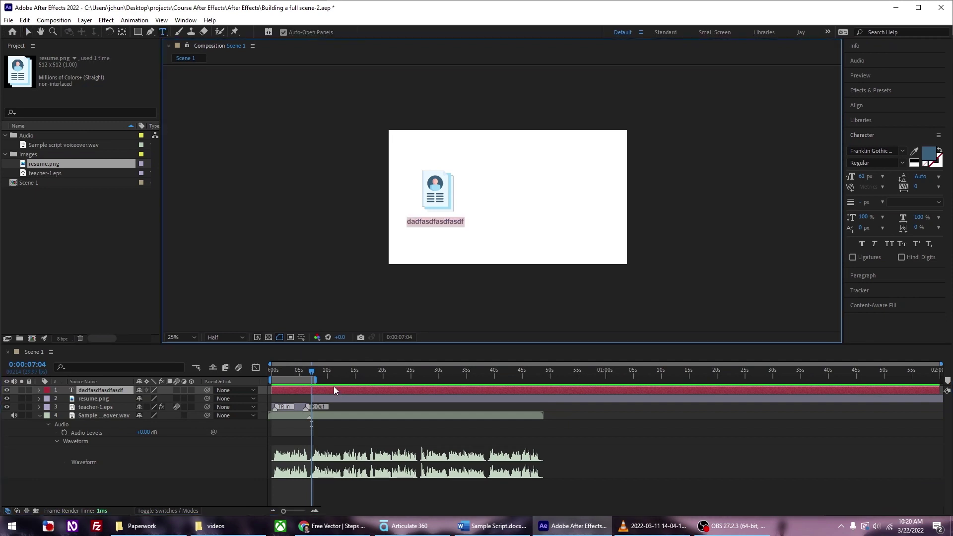
{"action": "type", "text": "Revise your"}
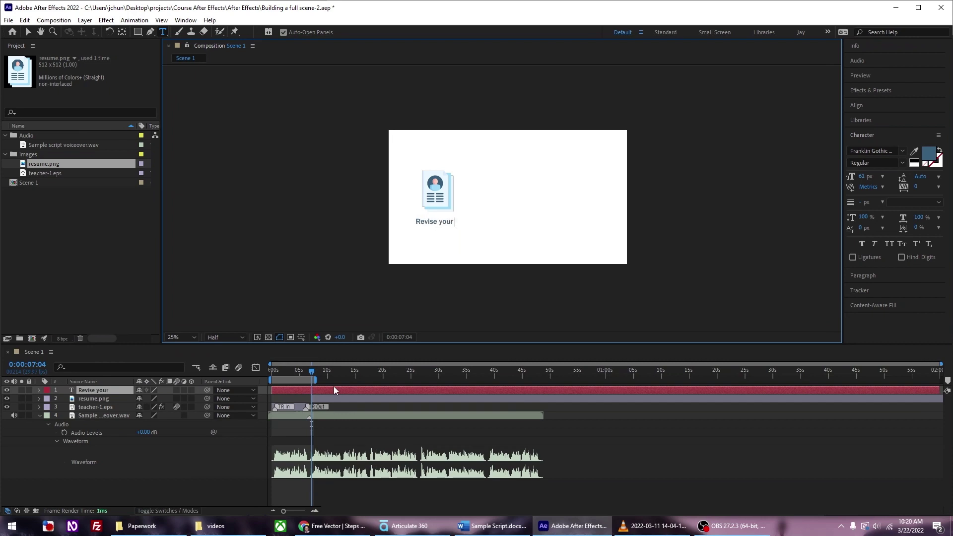
{"action": "type", "text": " resume"}
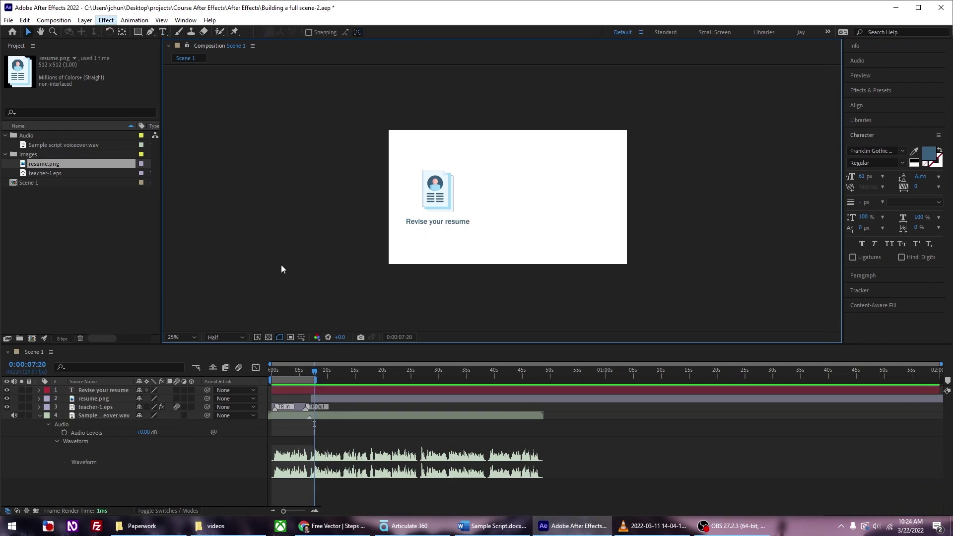
{"action": "left_click", "coordinate": [285, 390]}
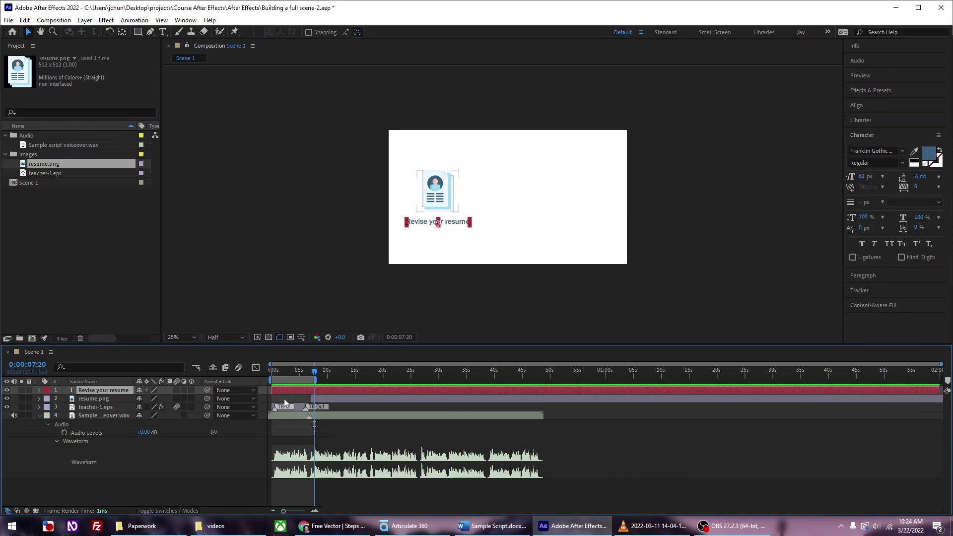
{"action": "left_click_drag", "start_coordinate": [278, 389], "coordinate": [312, 391]}
{"action": "left_click_drag", "start_coordinate": [316, 374], "coordinate": [314, 376]}
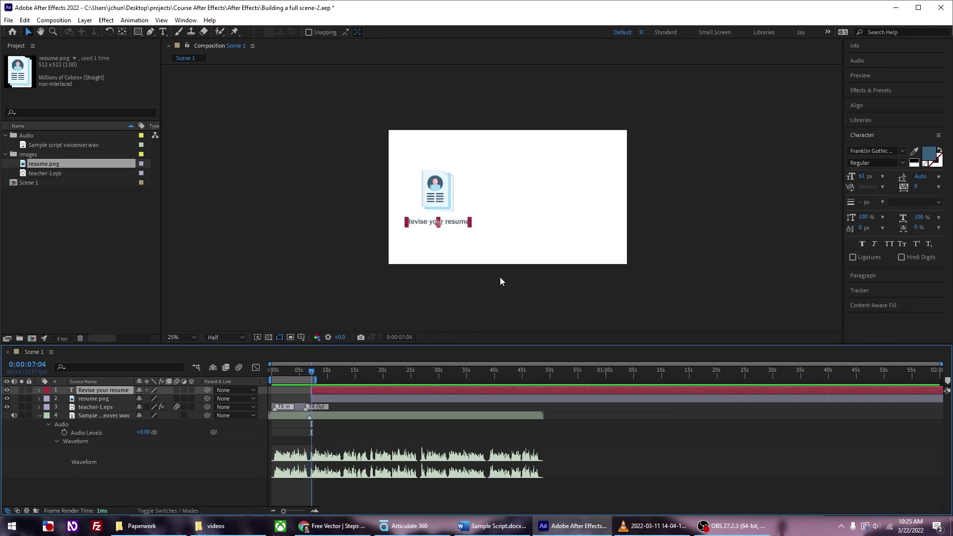
{"action": "left_click", "coordinate": [728, 120]}
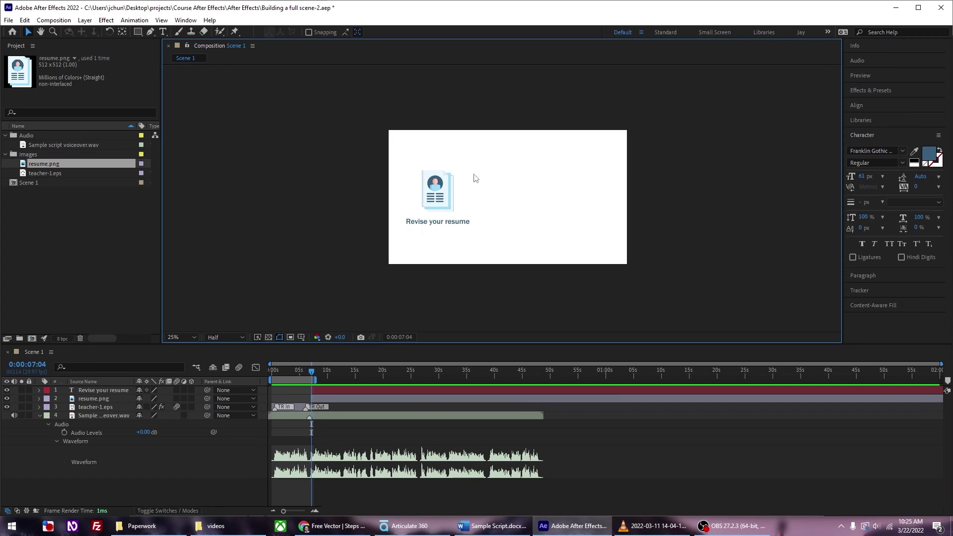
Step: Show the Animation Composer 3 panel from Window > Extensions and dock it beside the scene view
{"action": "left_click", "coordinate": [187, 22]}
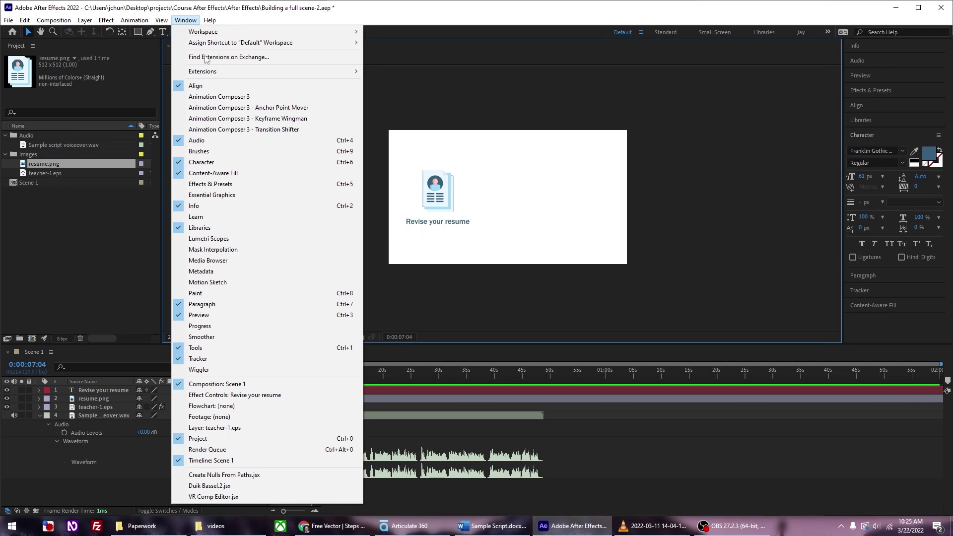
{"action": "left_click", "coordinate": [224, 97]}
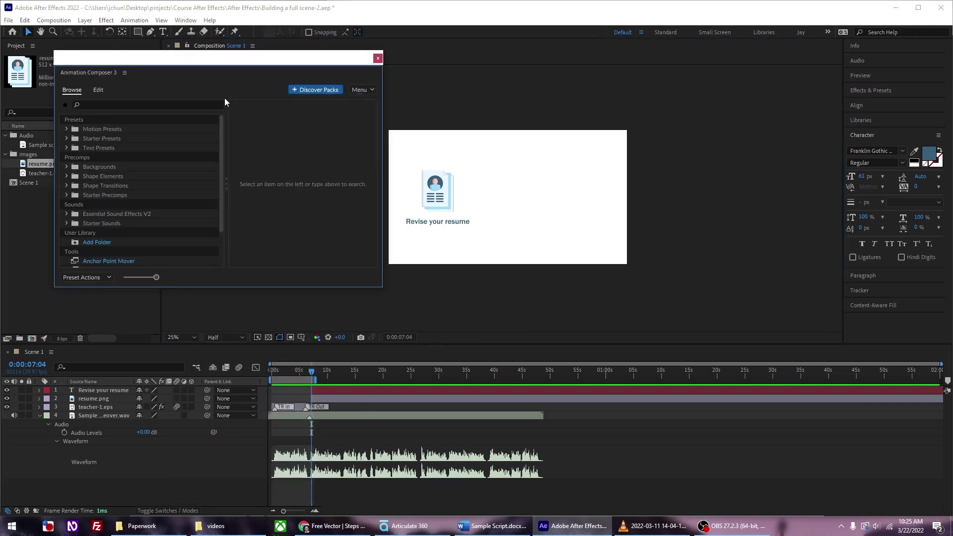
{"action": "left_click_drag", "start_coordinate": [87, 65], "coordinate": [832, 129]}
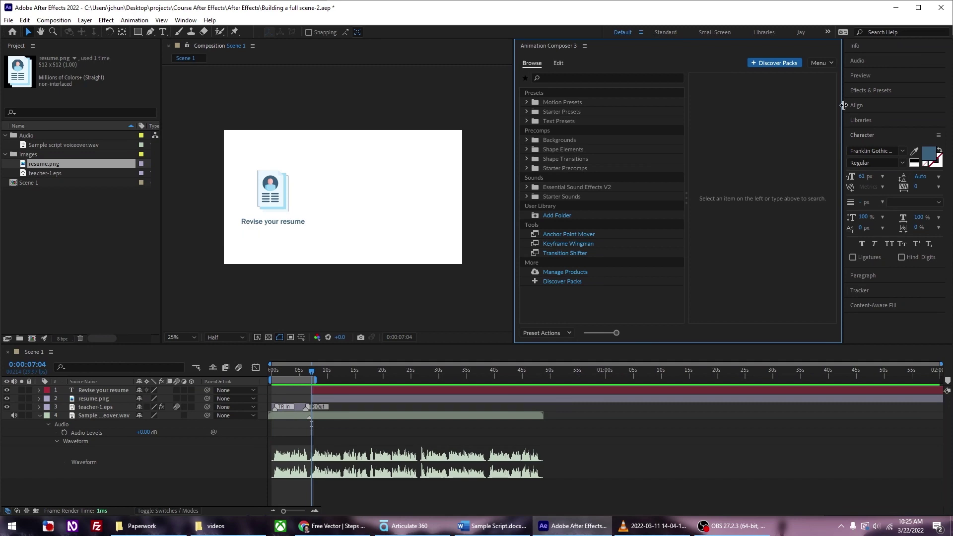
{"action": "left_click_drag", "start_coordinate": [513, 118], "coordinate": [551, 121]}
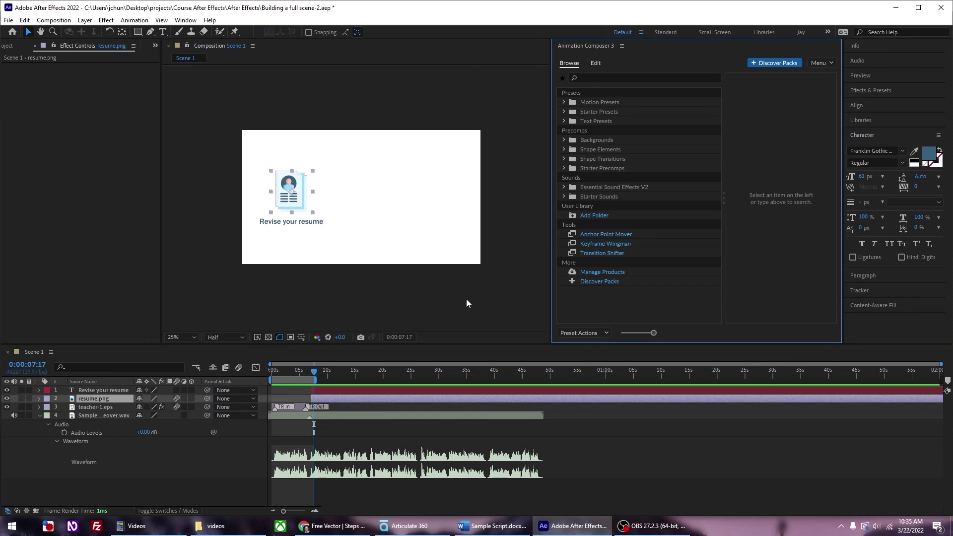
Step: Browse Starter Presets > Transitions - 2D Layer and preview Bounce Scale and Ease Position & Rotate
{"action": "left_click", "coordinate": [564, 111]}
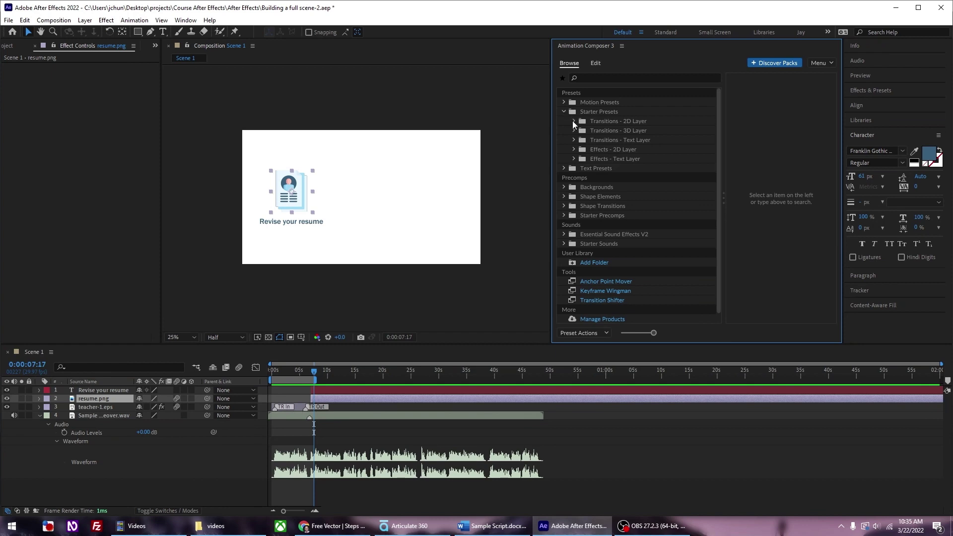
{"action": "left_click", "coordinate": [574, 121]}
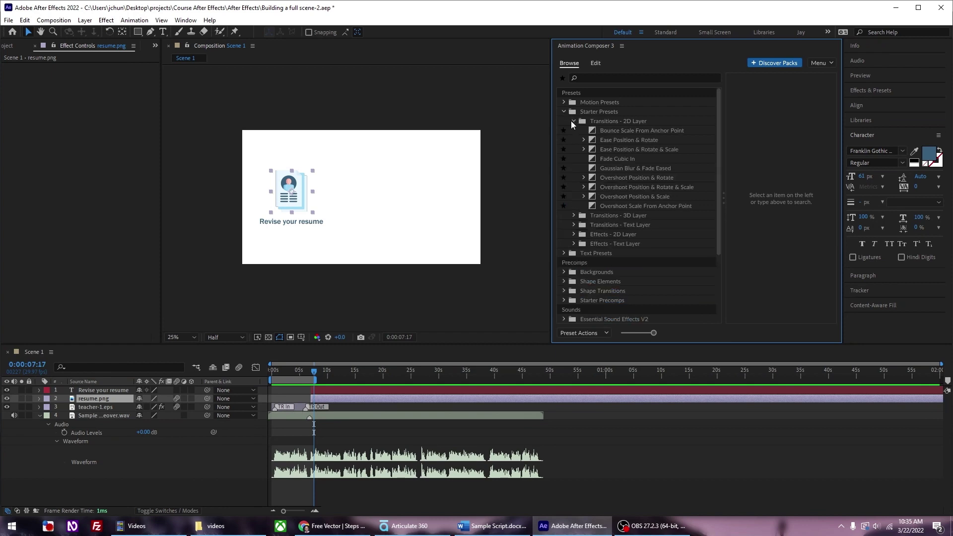
{"action": "left_click", "coordinate": [619, 130]}
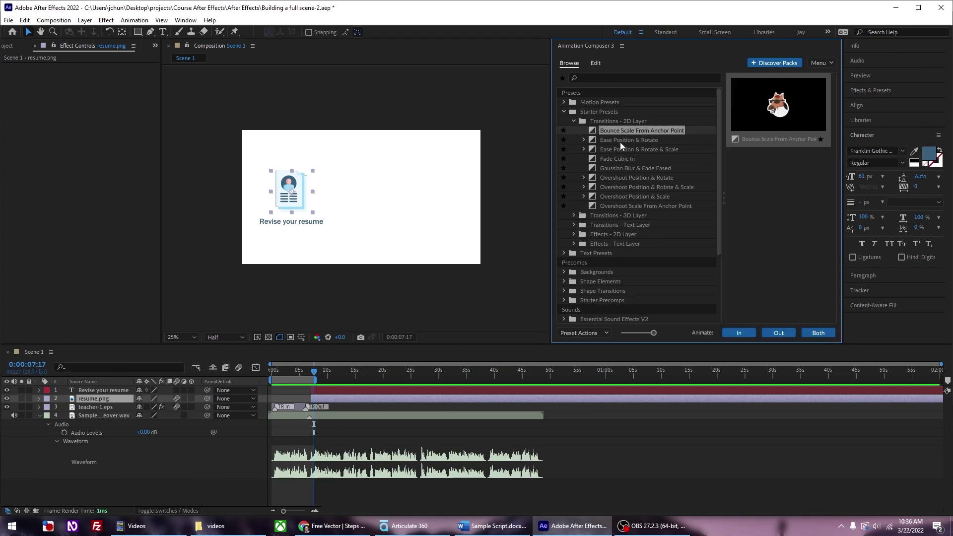
{"action": "left_click", "coordinate": [620, 142]}
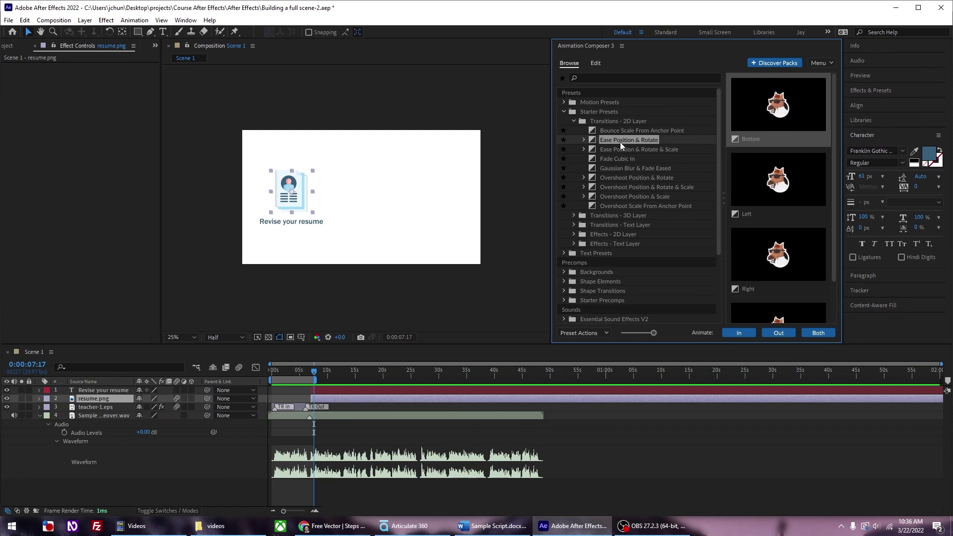
Step: Scrub the timeline between about 5:21 and 6:23 to see where the scene changes
{"action": "left_click", "coordinate": [304, 376]}
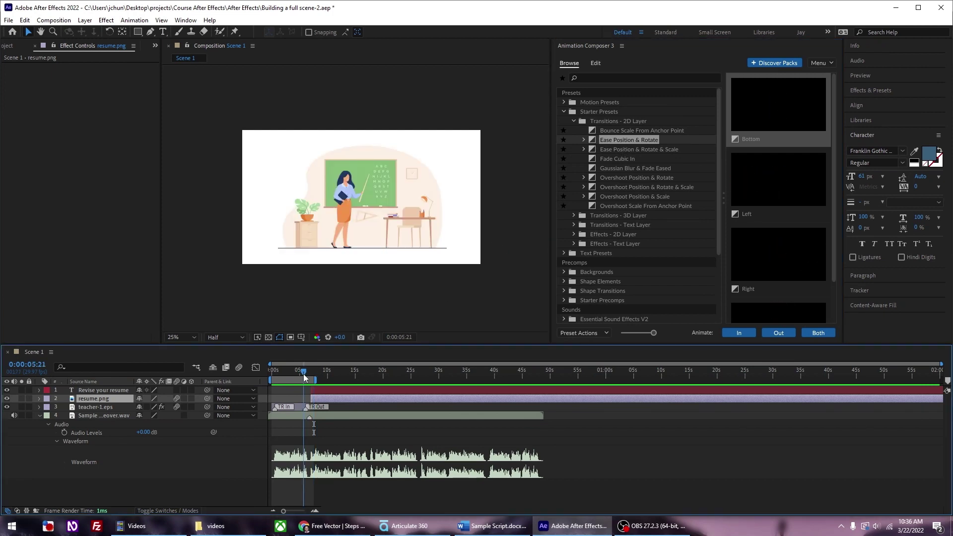
{"action": "left_click", "coordinate": [306, 376]}
{"action": "left_click", "coordinate": [307, 376]}
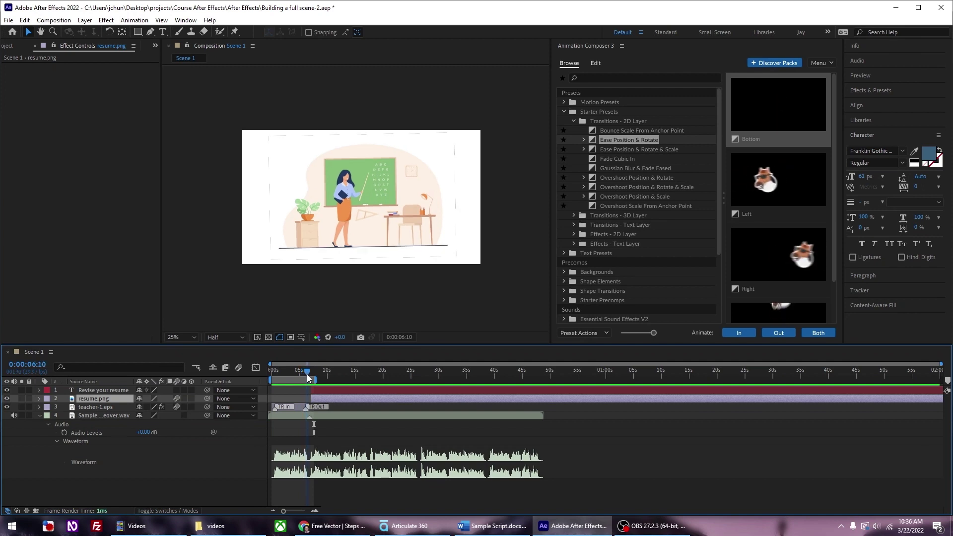
{"action": "left_click", "coordinate": [310, 376]}
{"action": "left_click_drag", "start_coordinate": [310, 378], "coordinate": [312, 379]}
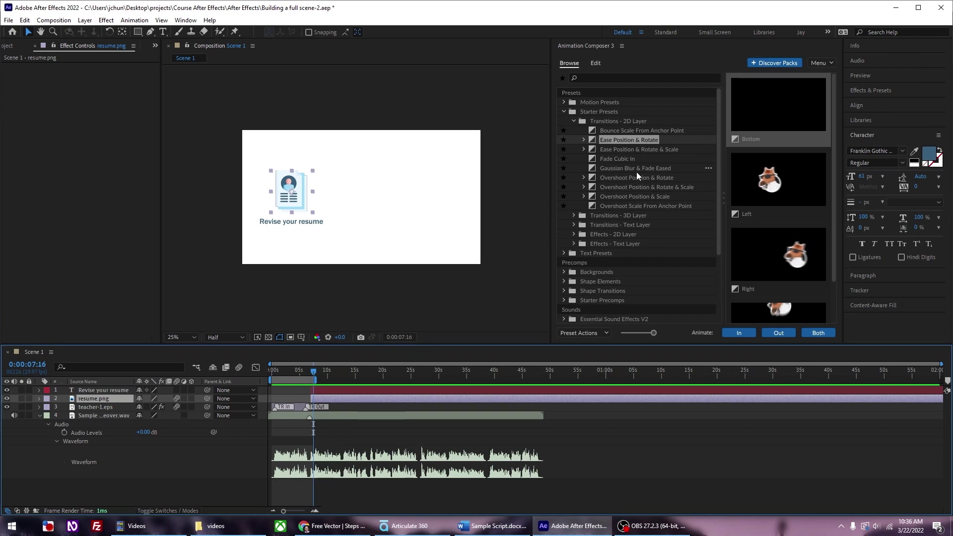
Step: Apply the Top variant of Ease Position & Rotate as the resume icon's In transition
{"action": "left_click", "coordinate": [612, 142]}
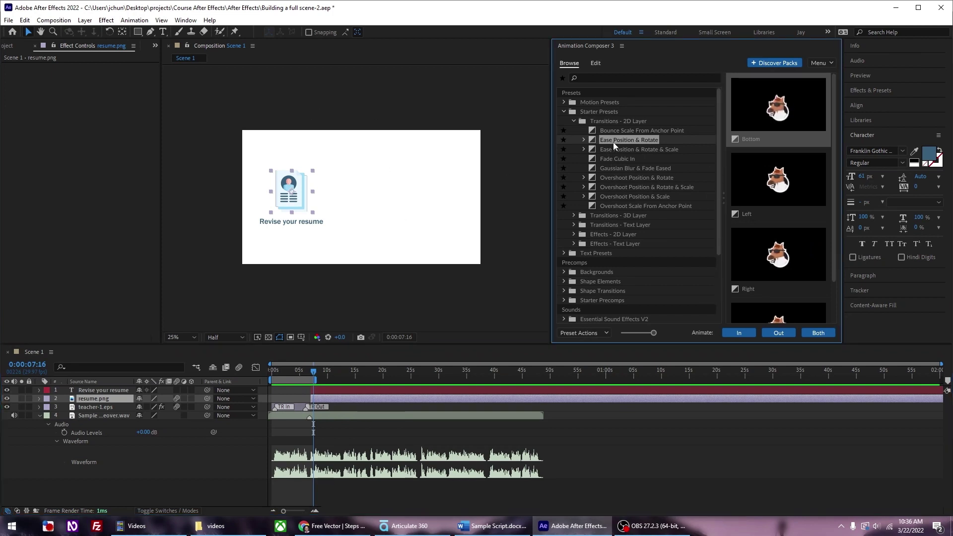
{"action": "left_click", "coordinate": [585, 140]}
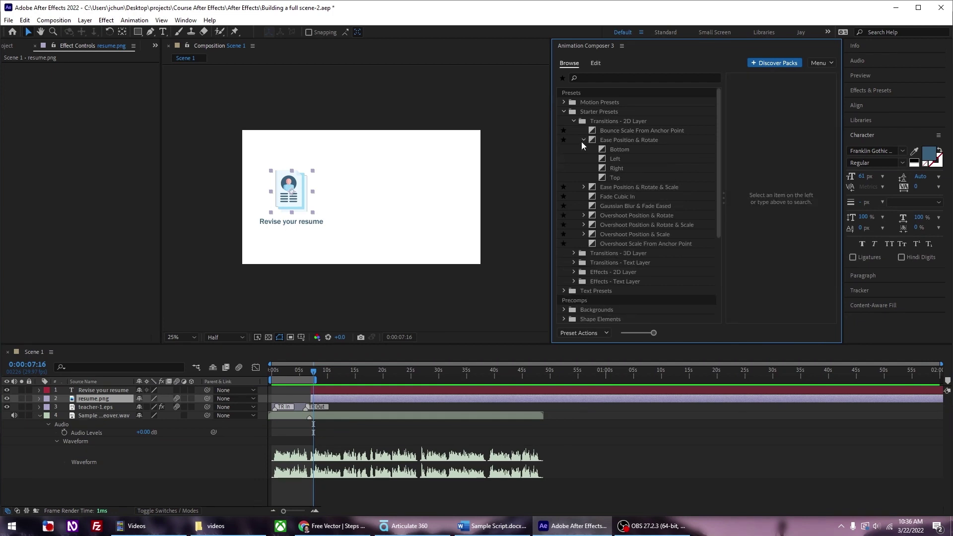
{"action": "left_click", "coordinate": [609, 148]}
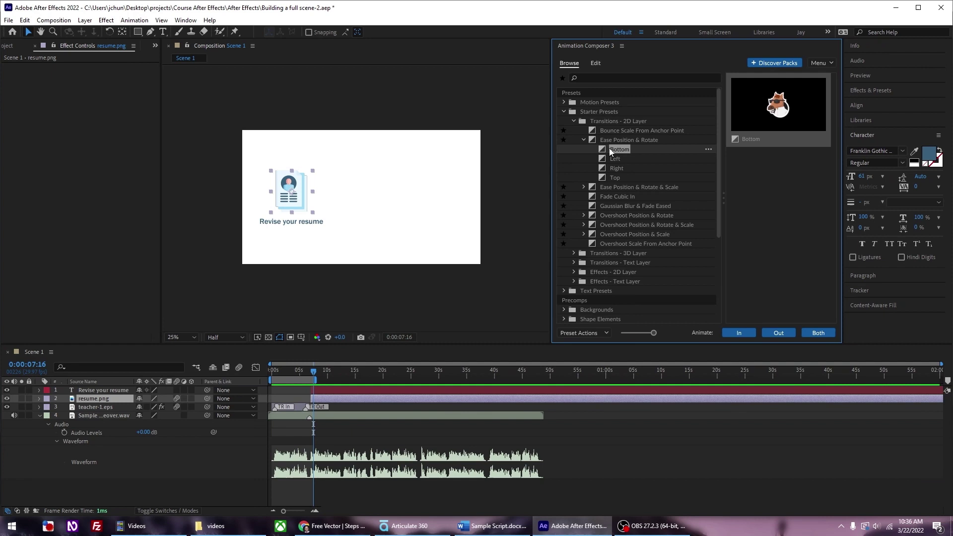
{"action": "left_click", "coordinate": [615, 178]}
{"action": "left_click", "coordinate": [325, 402]}
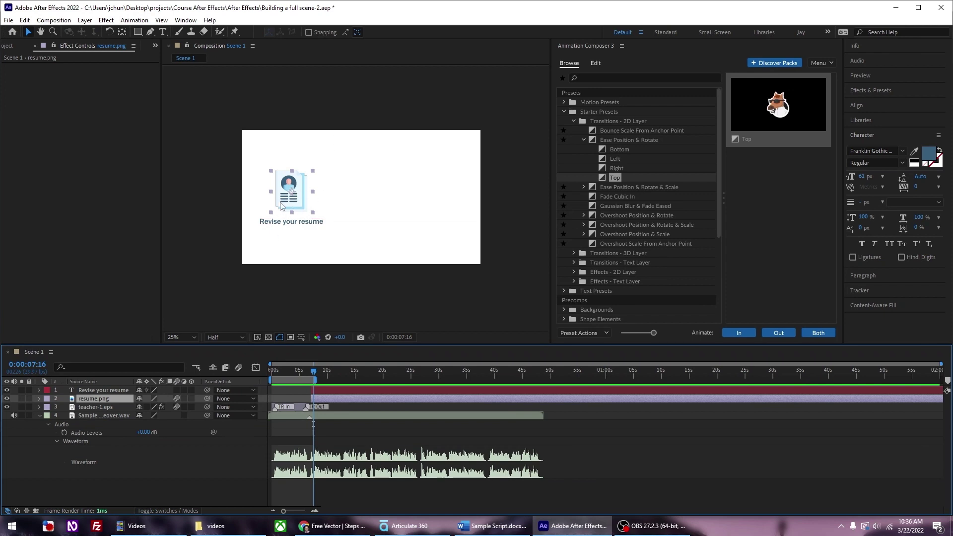
{"action": "left_click", "coordinate": [740, 333]}
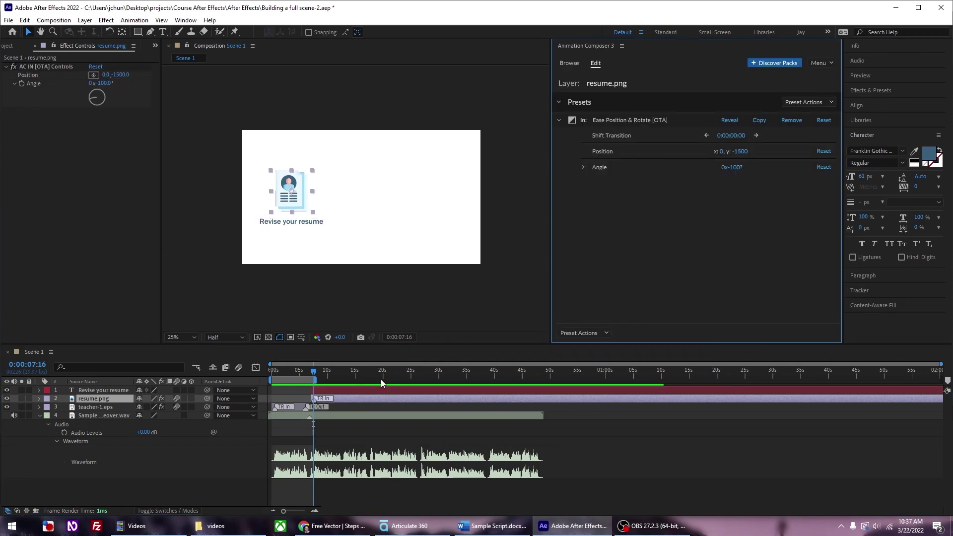
Step: Select the Revise your resume layer and list the Transitions - Text Layer presets
{"action": "mouse_move", "coordinate": [314, 376]}
{"action": "left_mouse_down"}
{"action": "mouse_move", "coordinate": [304, 376]}
{"action": "mouse_move", "coordinate": [315, 373]}
{"action": "left_mouse_up"}
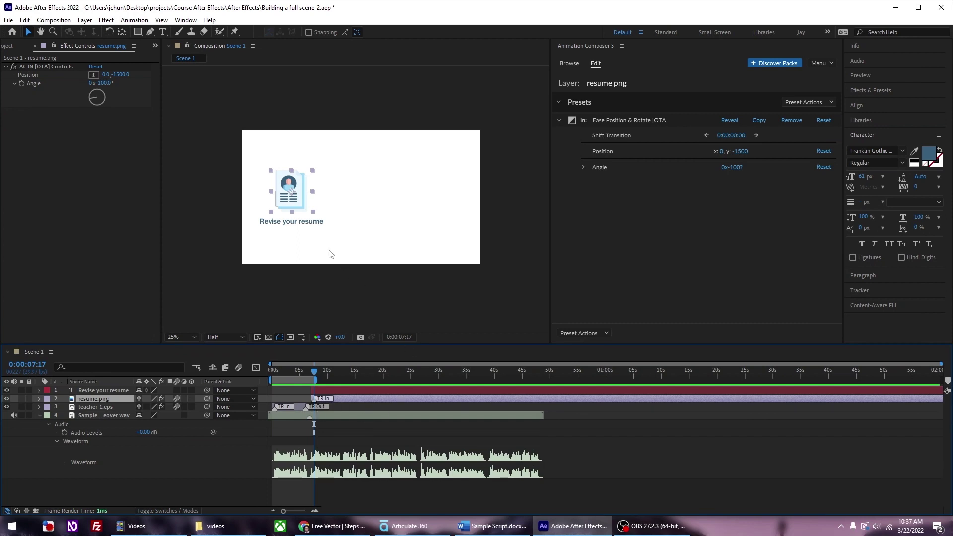
{"action": "left_click", "coordinate": [335, 392]}
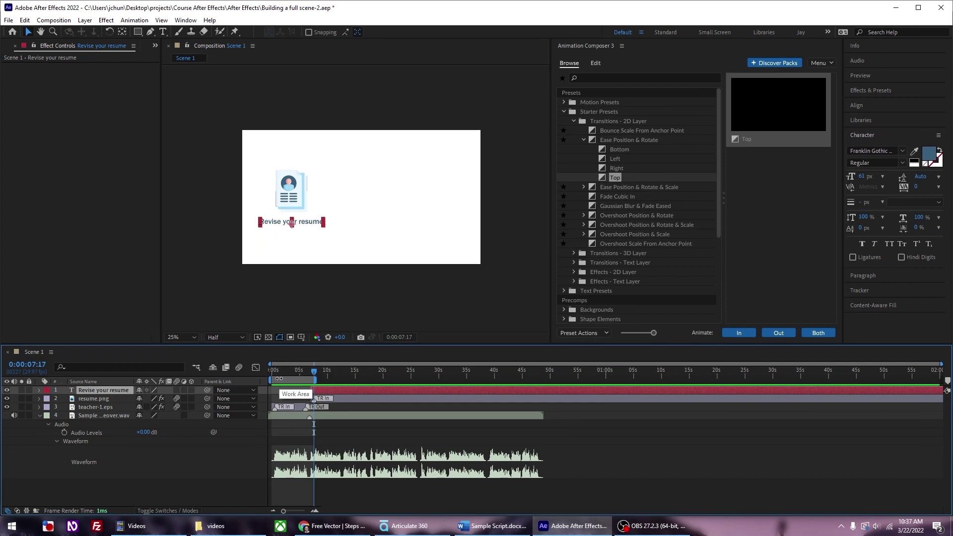
{"action": "left_click", "coordinate": [565, 112]}
{"action": "left_click", "coordinate": [563, 111]}
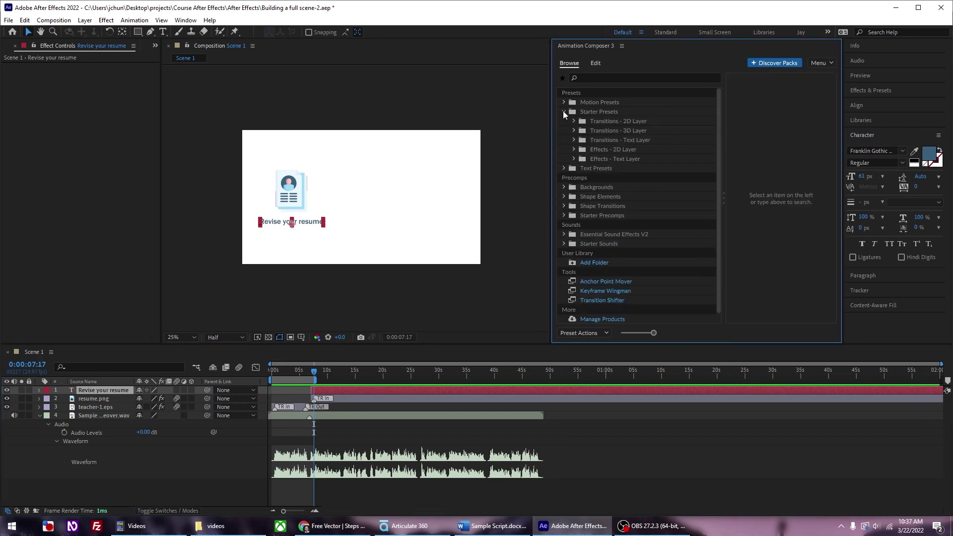
{"action": "left_click", "coordinate": [574, 141]}
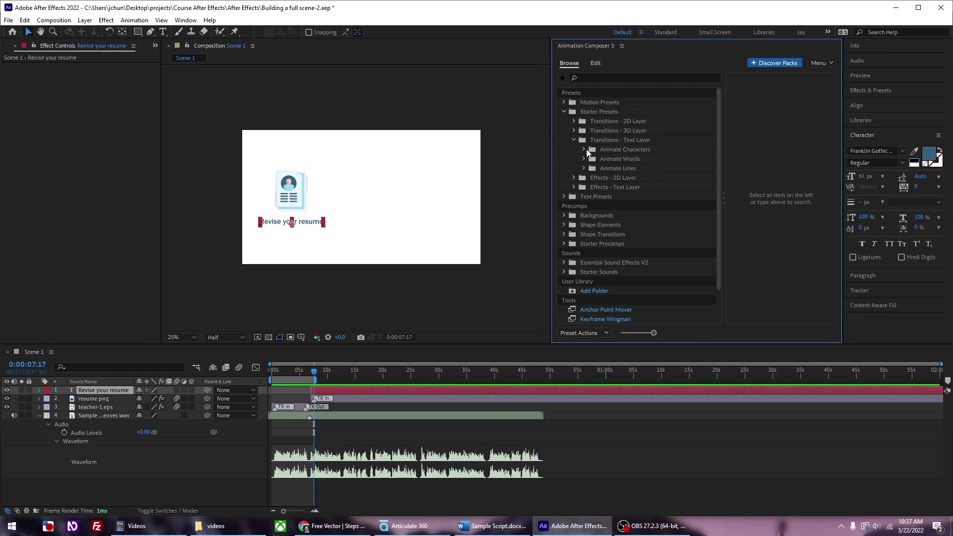
Step: Apply Overshoot Position & Rotate & Scale Characters, Bottom variant, as the caption's In transition
{"action": "left_click", "coordinate": [584, 149]}
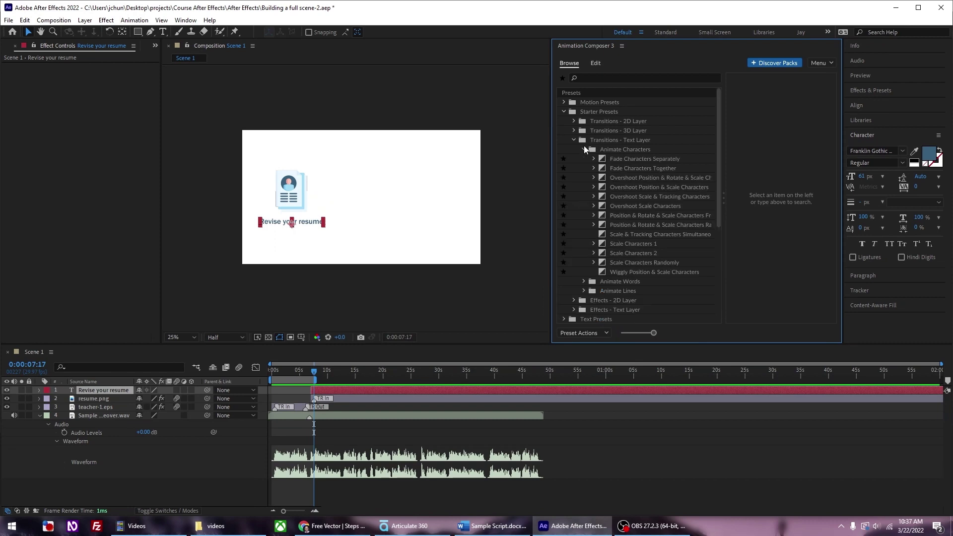
{"action": "left_click", "coordinate": [619, 157]}
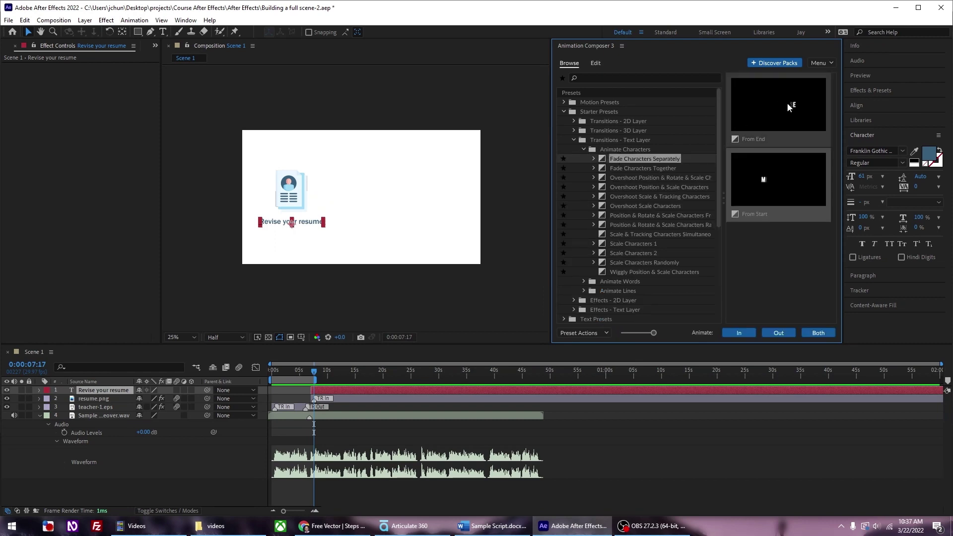
{"action": "left_click", "coordinate": [598, 169]}
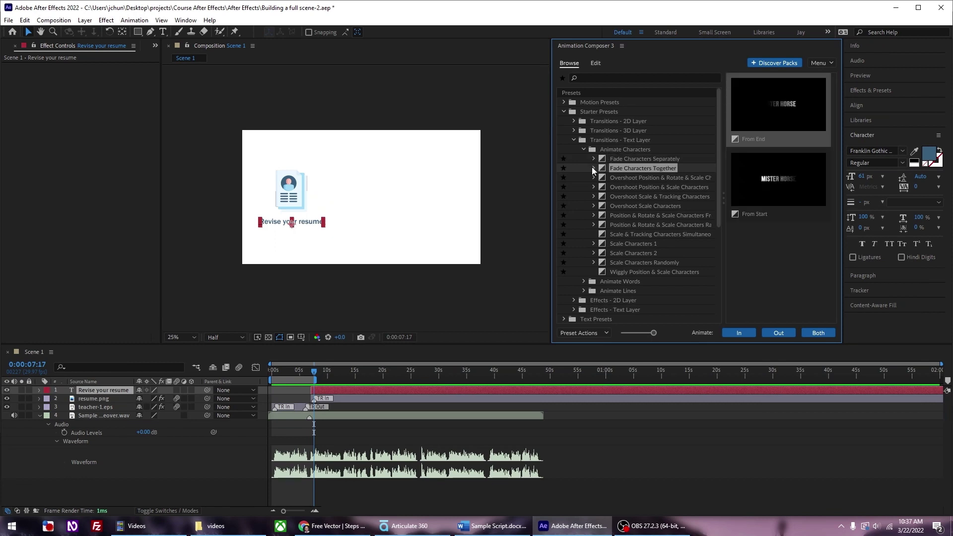
{"action": "left_click", "coordinate": [629, 179]}
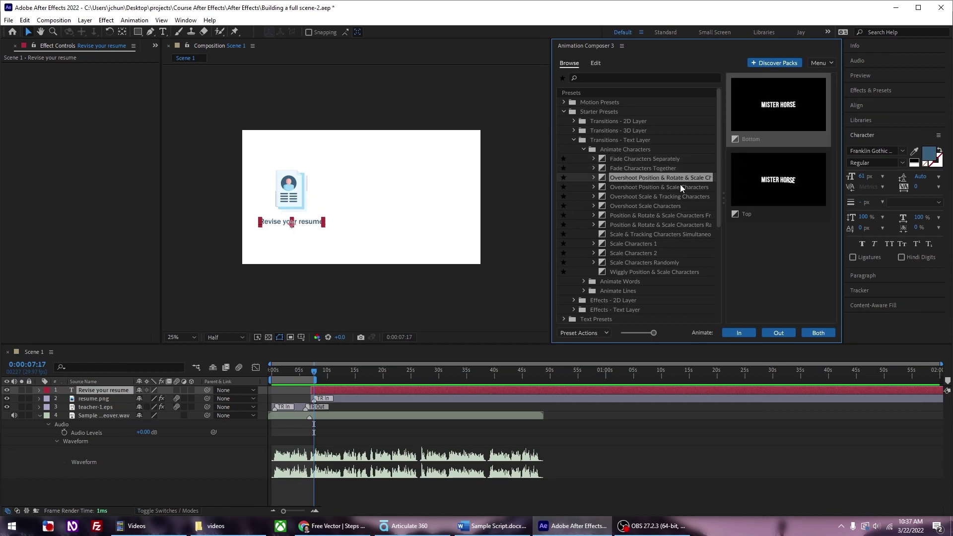
{"action": "left_click", "coordinate": [593, 177]}
{"action": "left_click", "coordinate": [627, 187]}
{"action": "left_click", "coordinate": [624, 197]}
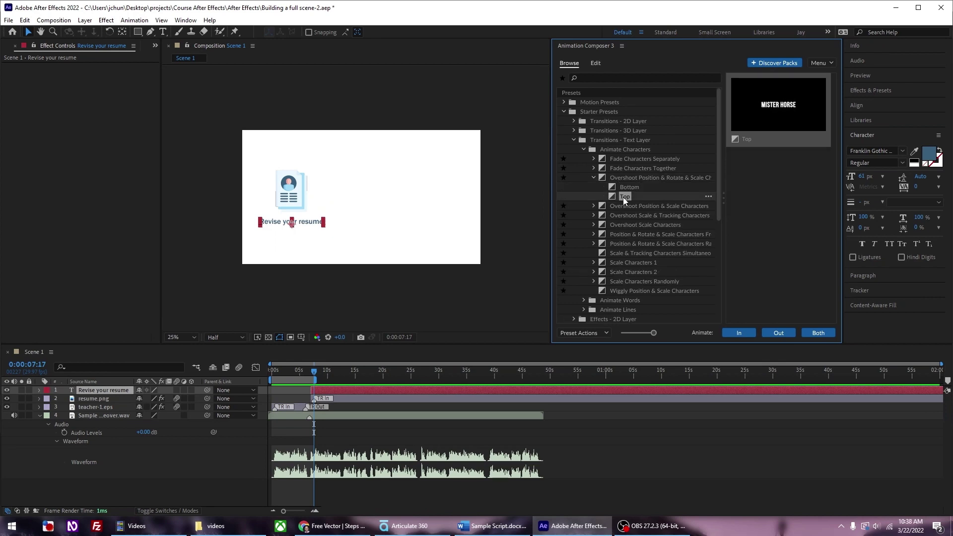
{"action": "left_click", "coordinate": [625, 188]}
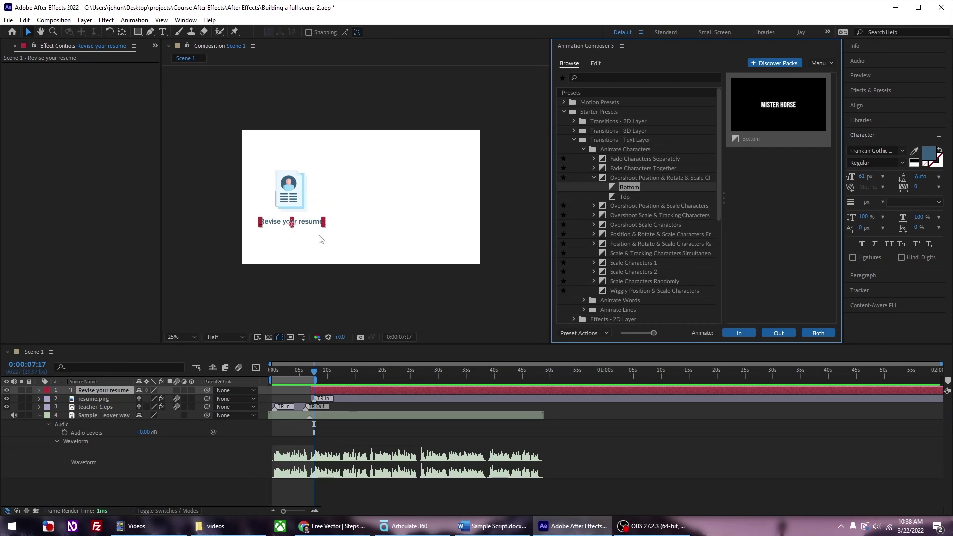
{"action": "left_click", "coordinate": [738, 334]}
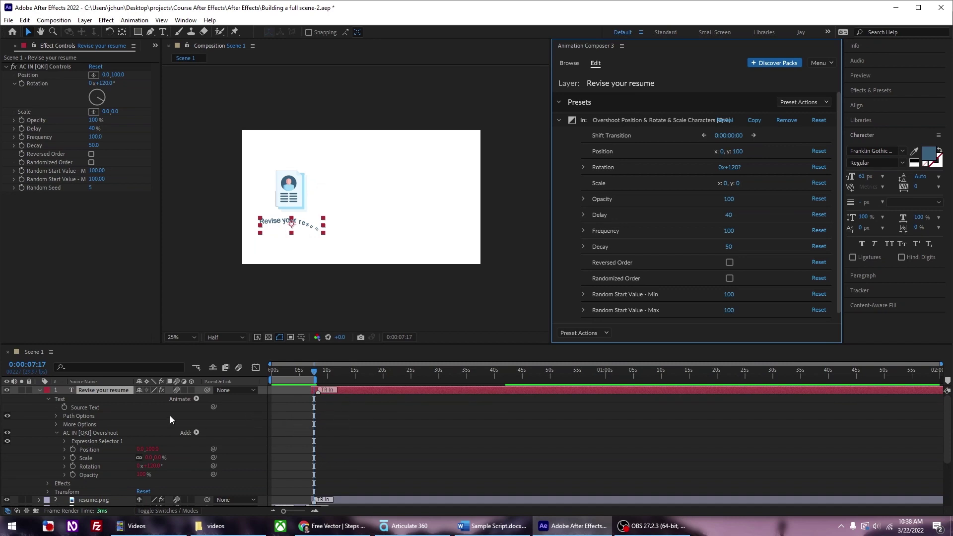
Step: Collapse the caption layer and scrub from 6:29 onward to watch its characters animate in
{"action": "left_click", "coordinate": [40, 390]}
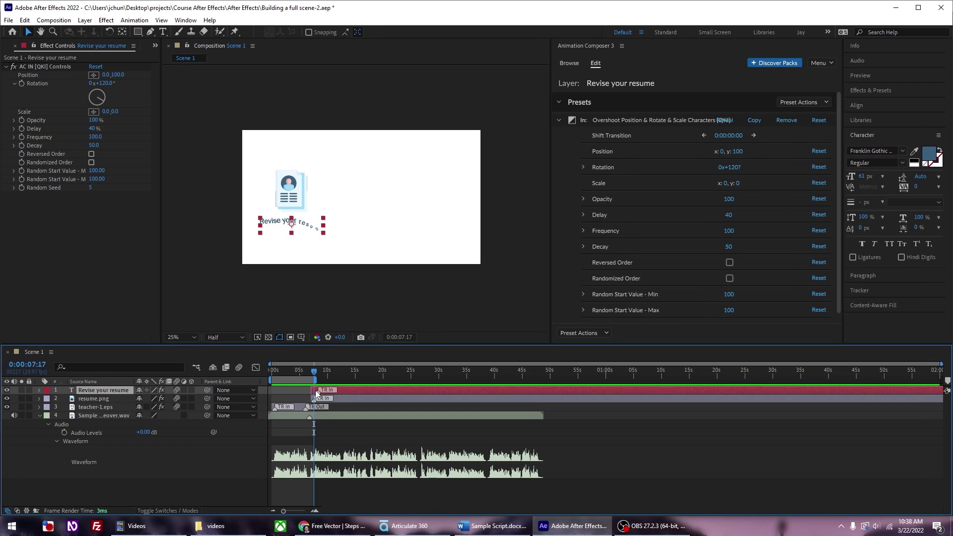
{"action": "left_click", "coordinate": [311, 373]}
{"action": "left_click_drag", "start_coordinate": [311, 373], "coordinate": [322, 376]}
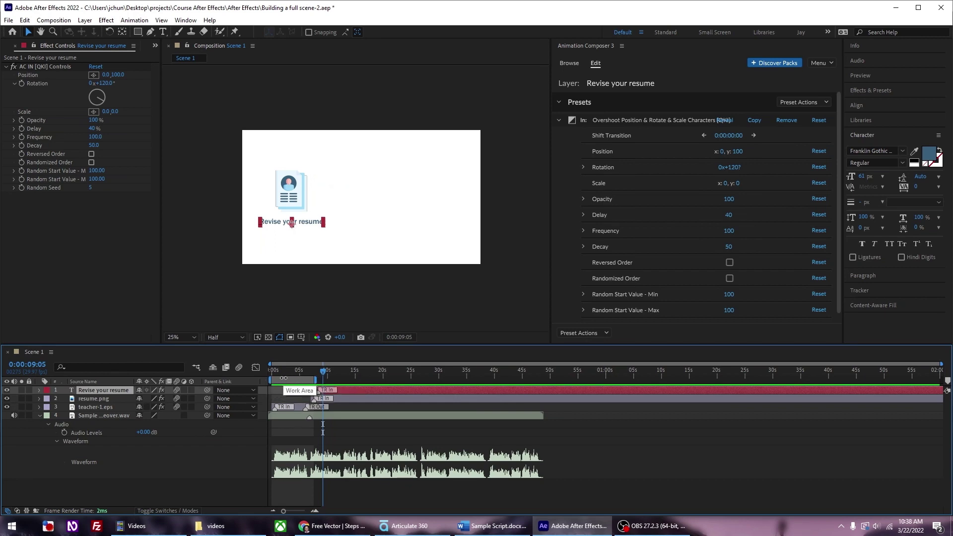
Step: Set the preview range to about 5–13 seconds and play it back
{"action": "left_click_drag", "start_coordinate": [283, 378], "coordinate": [309, 380]}
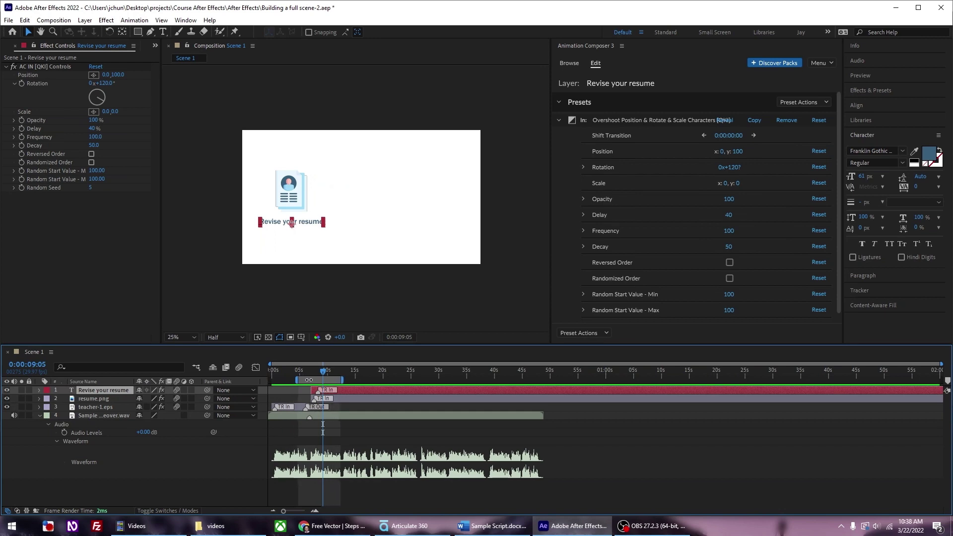
{"action": "left_click", "coordinate": [863, 76]}
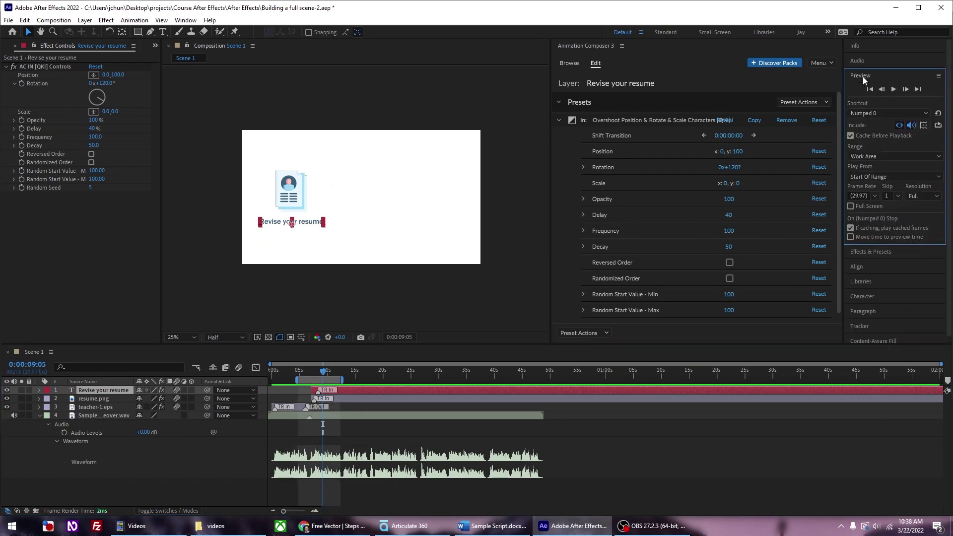
{"action": "left_click", "coordinate": [893, 90]}
{"action": "key", "text": "space"}
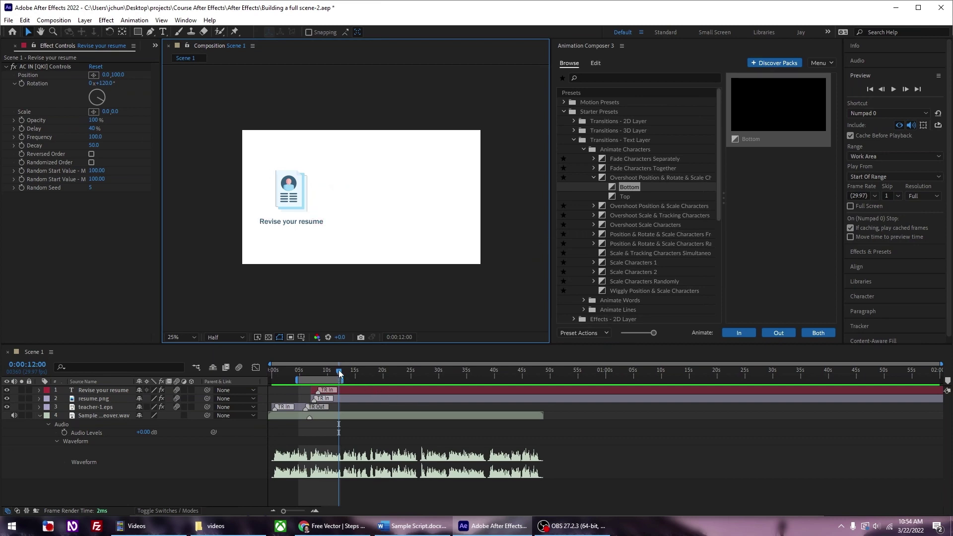
Step: Extend the preview range to about 26 seconds, replay it, then bring the Word script forward
{"action": "left_click_drag", "start_coordinate": [341, 380], "coordinate": [420, 383]}
{"action": "key", "text": "space"}
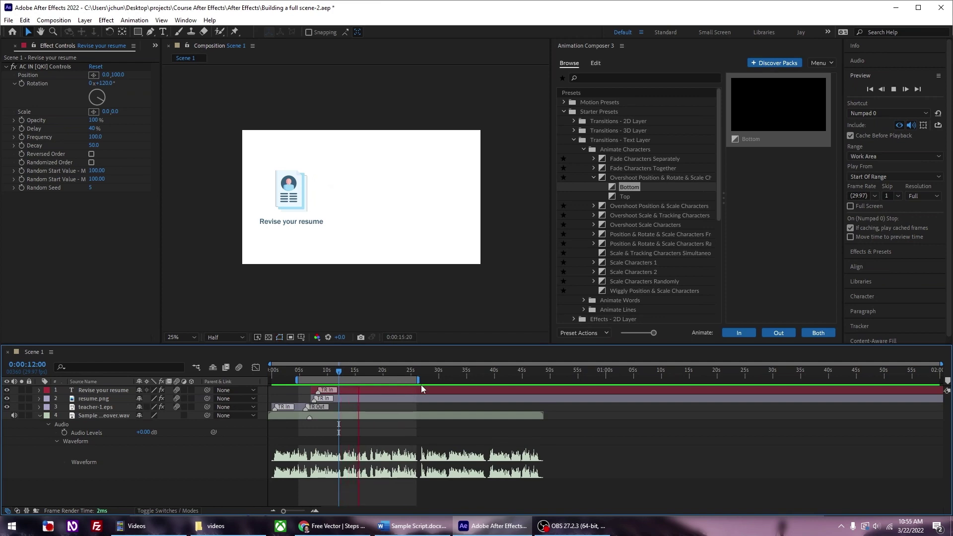
{"action": "key", "text": "space"}
{"action": "left_click", "coordinate": [434, 532]}
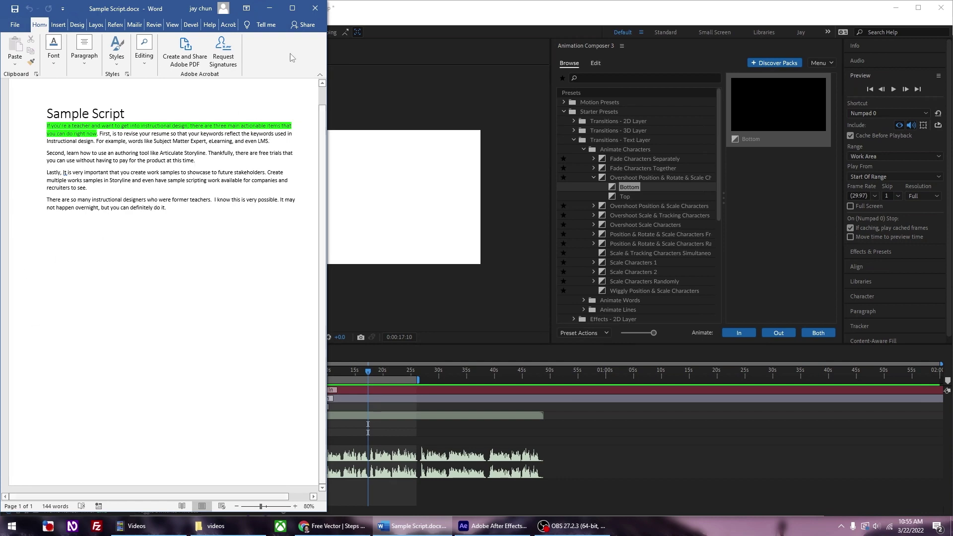
Step: Minimize Word, show the Project panel instead of Effect Controls, and switch to the Type tool
{"action": "left_click", "coordinate": [269, 8]}
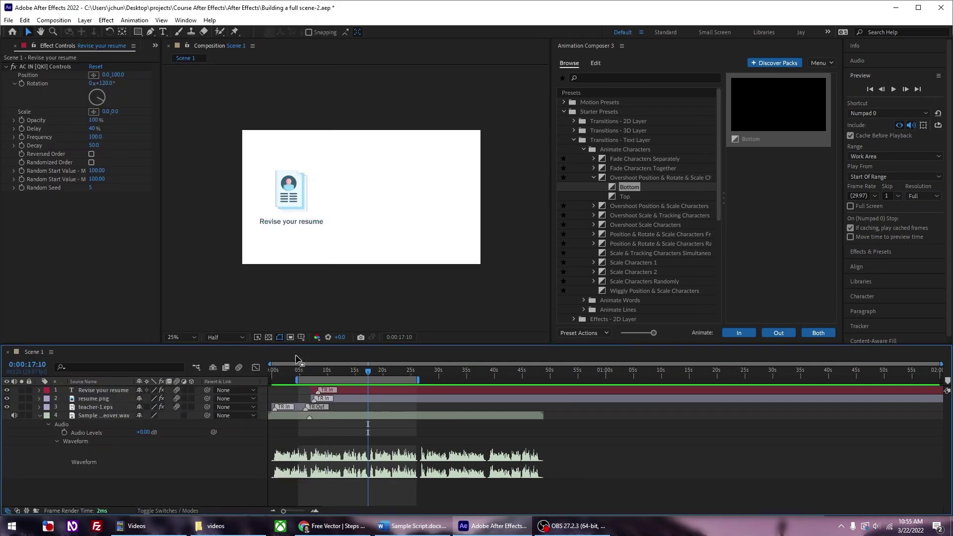
{"action": "left_click", "coordinate": [78, 241]}
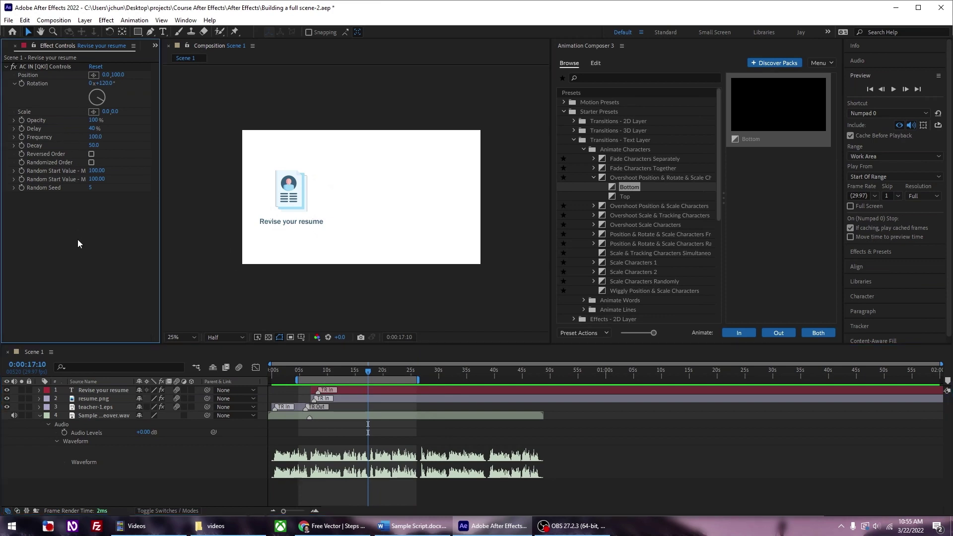
{"action": "left_click", "coordinate": [133, 47]}
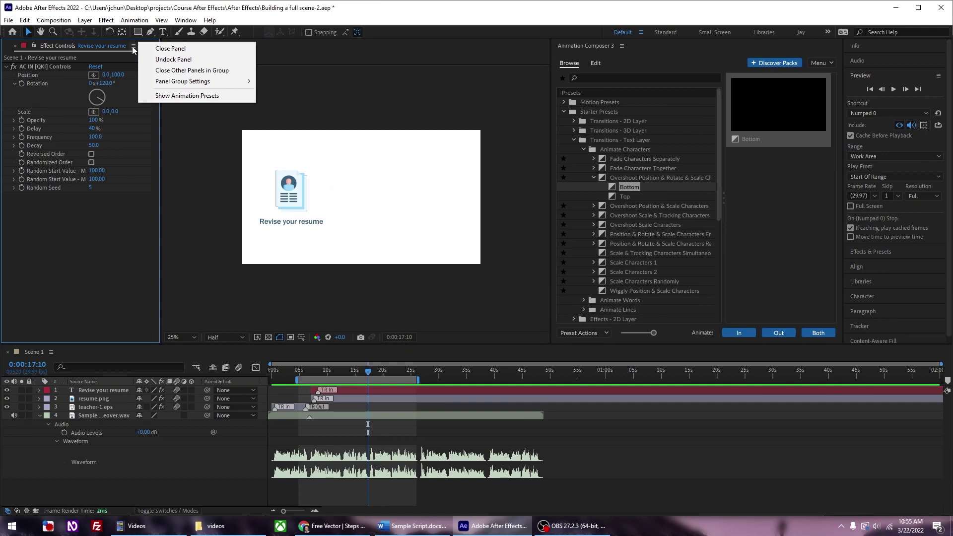
{"action": "left_click", "coordinate": [111, 45]}
{"action": "left_click", "coordinate": [158, 45]}
{"action": "left_click", "coordinate": [157, 45]}
{"action": "left_click", "coordinate": [180, 55]}
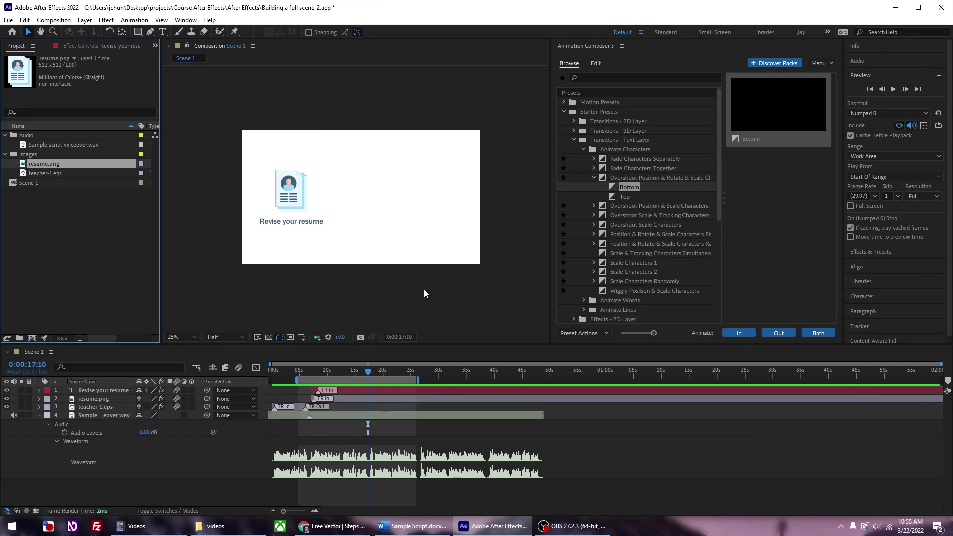
{"action": "left_click", "coordinate": [163, 32]}
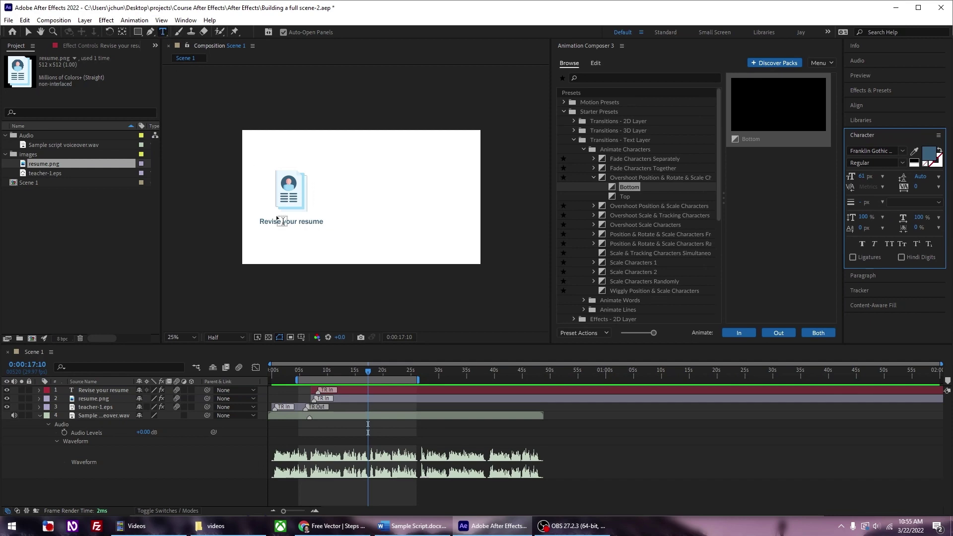
Step: Type and delete a throwaway test text layer, then select the Revise your resume caption layer
{"action": "left_click", "coordinate": [268, 245]}
{"action": "type", "text": "asdfasdfa"}
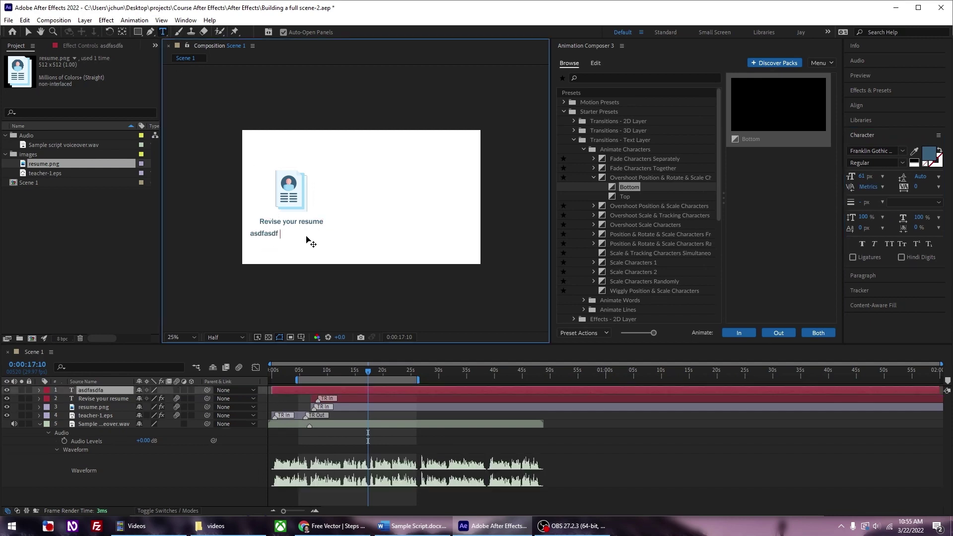
{"action": "left_click", "coordinate": [28, 32]}
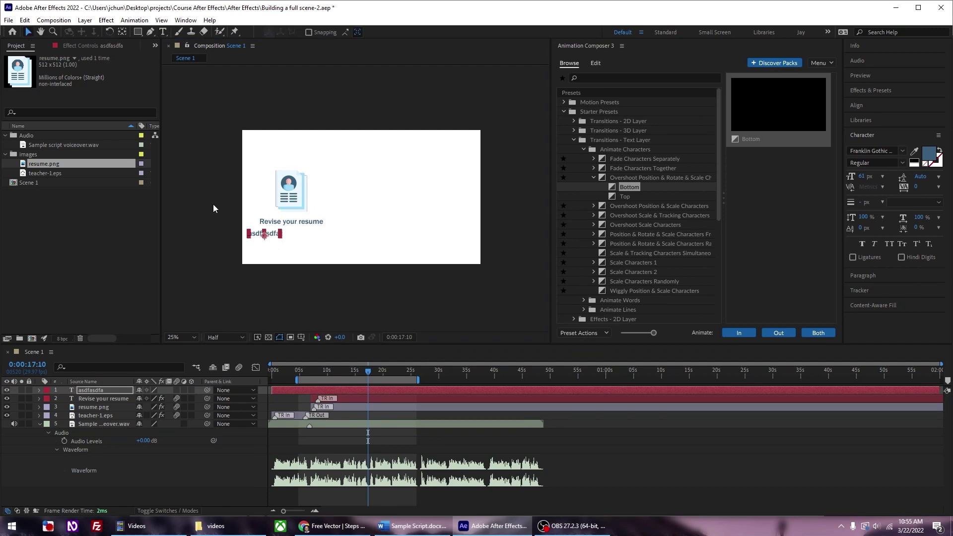
{"action": "key", "text": "Delete"}
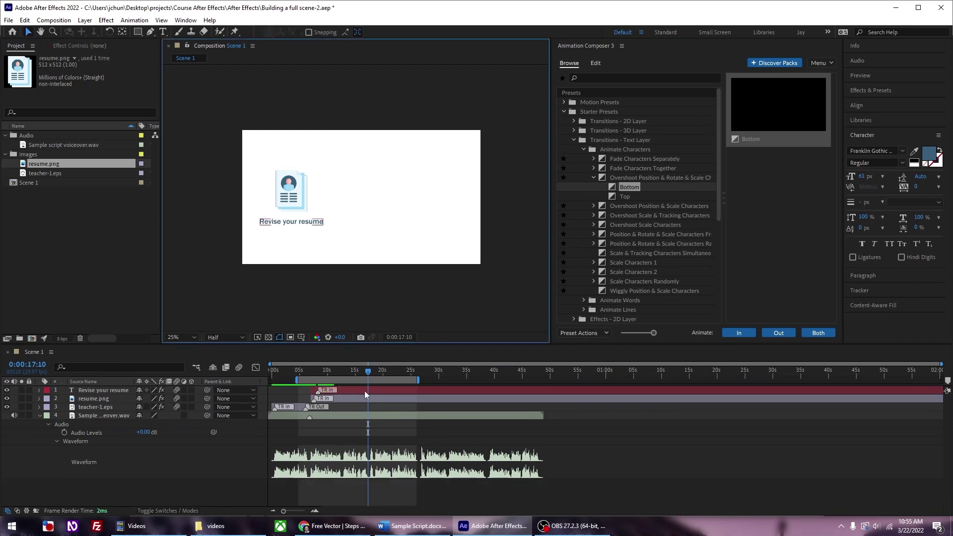
{"action": "left_click", "coordinate": [347, 392]}
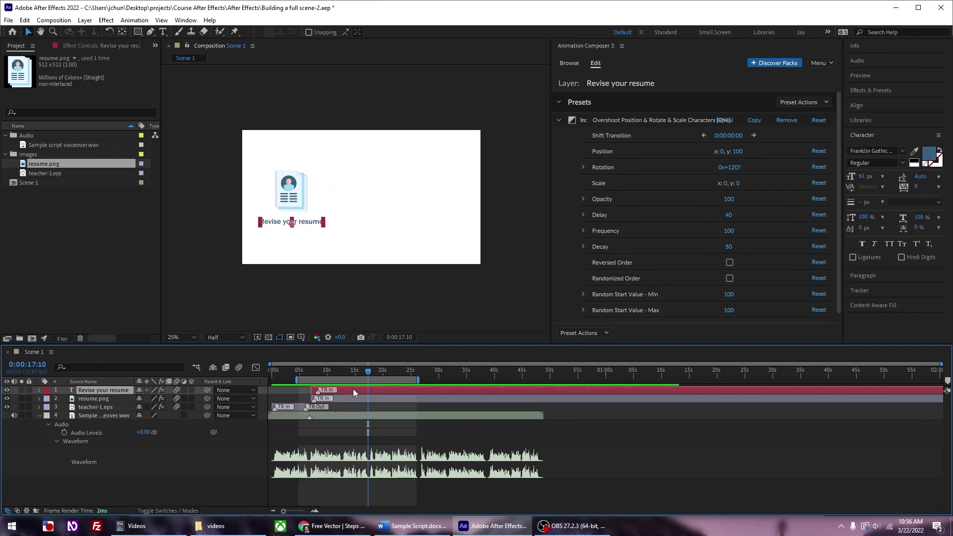
Step: Duplicate the Revise your resume caption layer with Ctrl+D
{"action": "key", "text": "ctrl+d"}
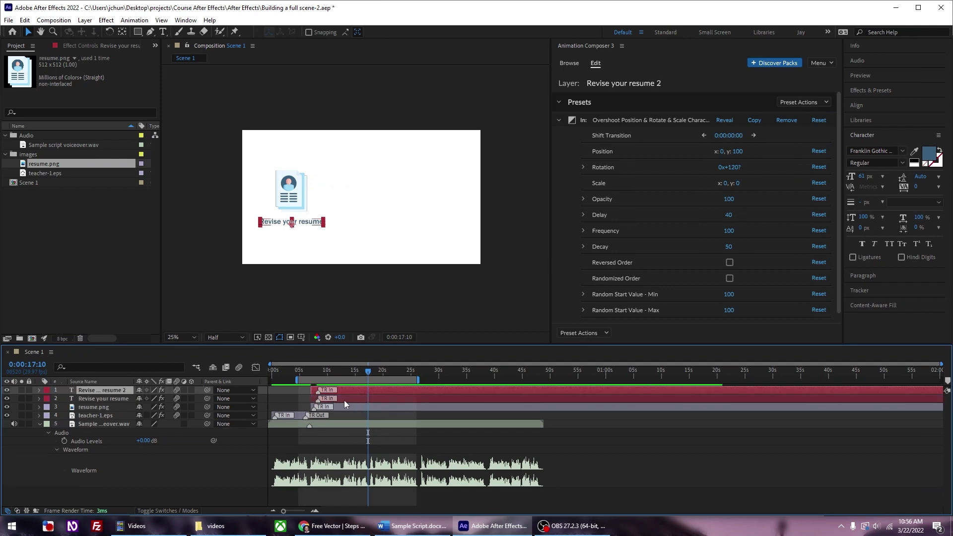
{"action": "left_click", "coordinate": [24, 20]}
{"action": "mouse_move", "coordinate": [53, 19]}
{"action": "mouse_move", "coordinate": [24, 20]}
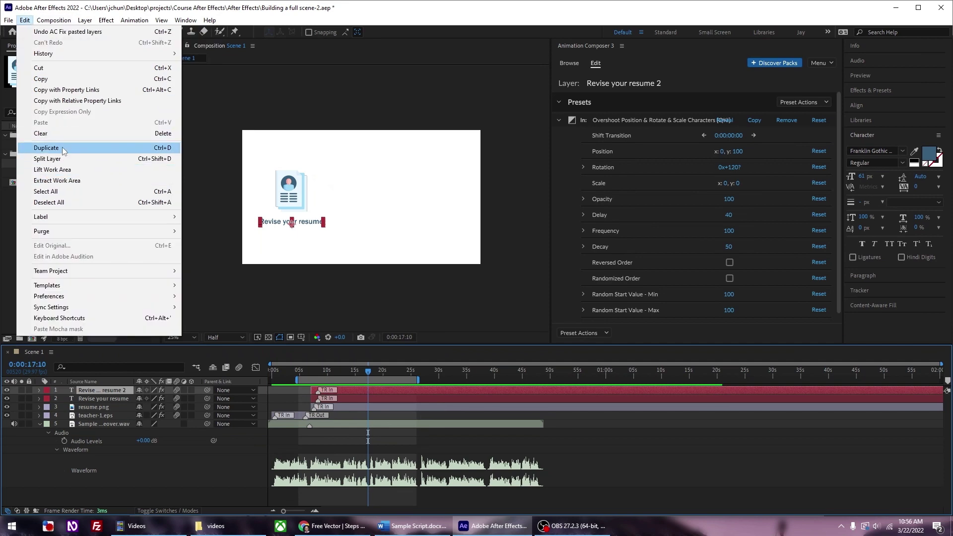
Step: Nudge the copy just below the original caption and open its text for editing
{"action": "left_click", "coordinate": [340, 399]}
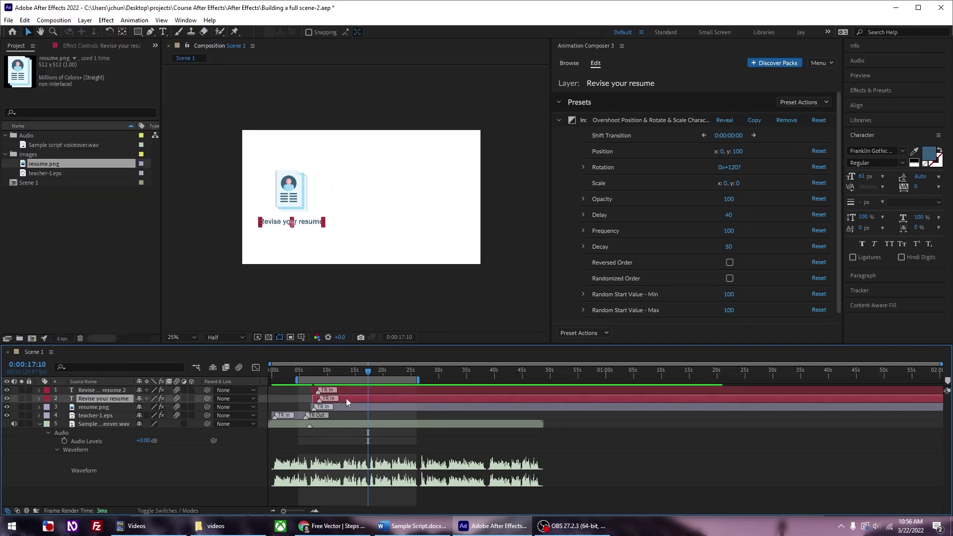
{"action": "left_click", "coordinate": [355, 390]}
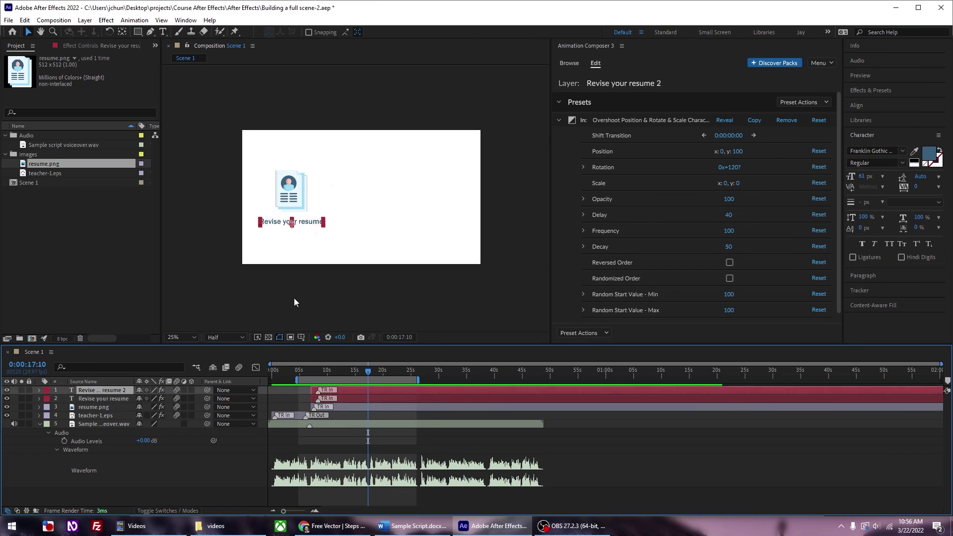
{"action": "key", "text": "shift+Down"}
{"action": "key", "text": "shift+Down"}
{"action": "key", "text": "shift+Down"}
{"action": "key", "text": "shift+Down"}
{"action": "key", "text": "shift+Down"}
{"action": "key", "text": "shift+Down"}
{"action": "key", "text": "shift+Down"}
{"action": "key", "text": "shift+Down"}
{"action": "key", "text": "shift+Up"}
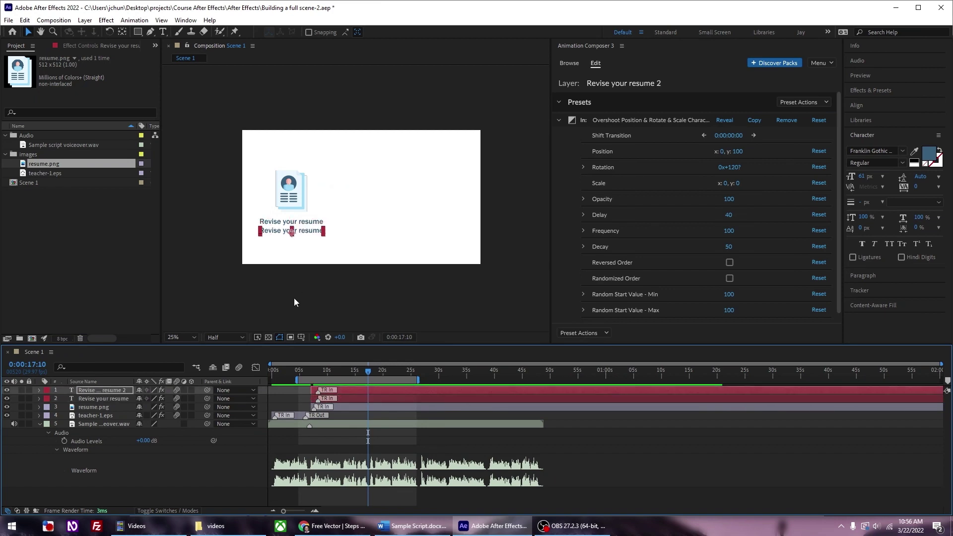
{"action": "double_click", "coordinate": [364, 389]}
{"action": "left_click", "coordinate": [412, 526]}
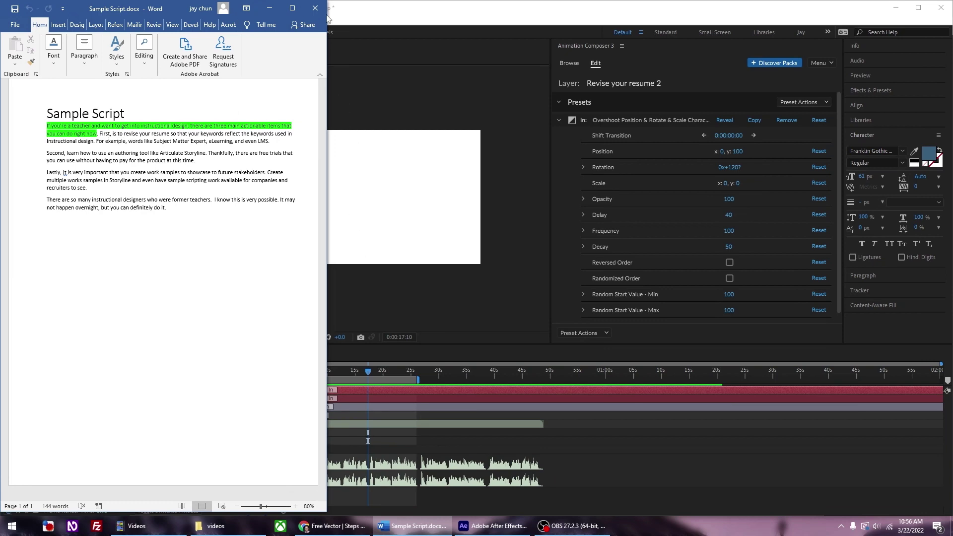
Step: Retype the duplicated caption text as 'Subject Matter Expert'
{"action": "left_click", "coordinate": [366, 12]}
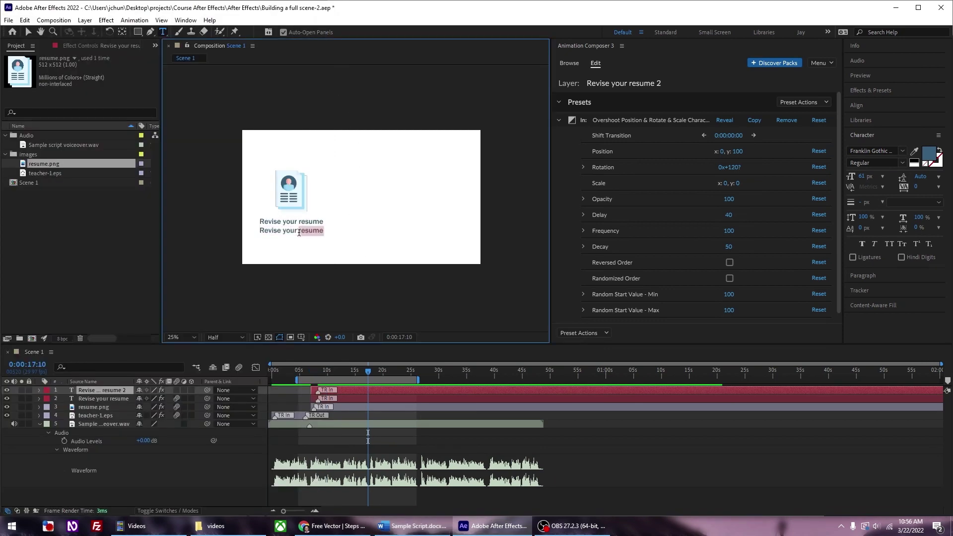
{"action": "type", "text": "Subject Mate"}
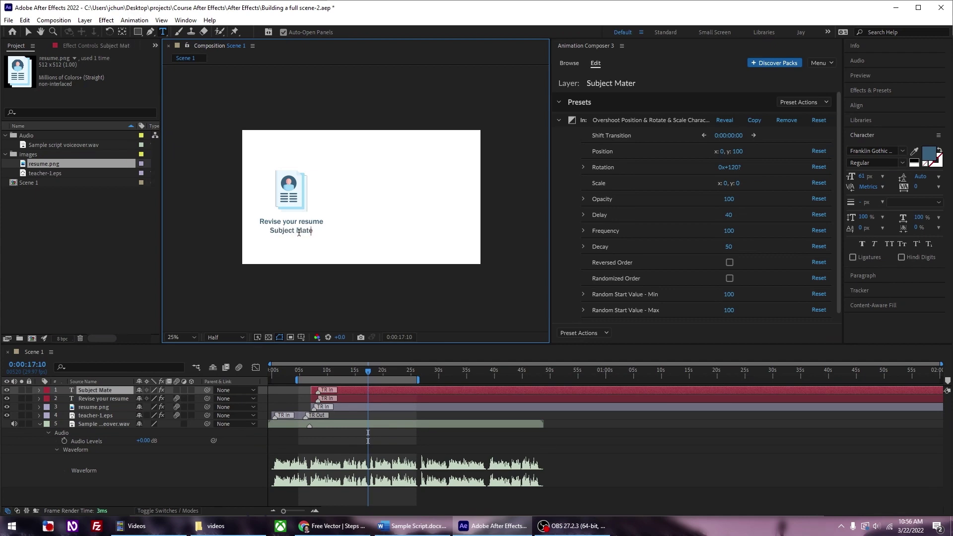
{"action": "key", "text": "BackSpace"}
{"action": "type", "text": "ter Expert"}
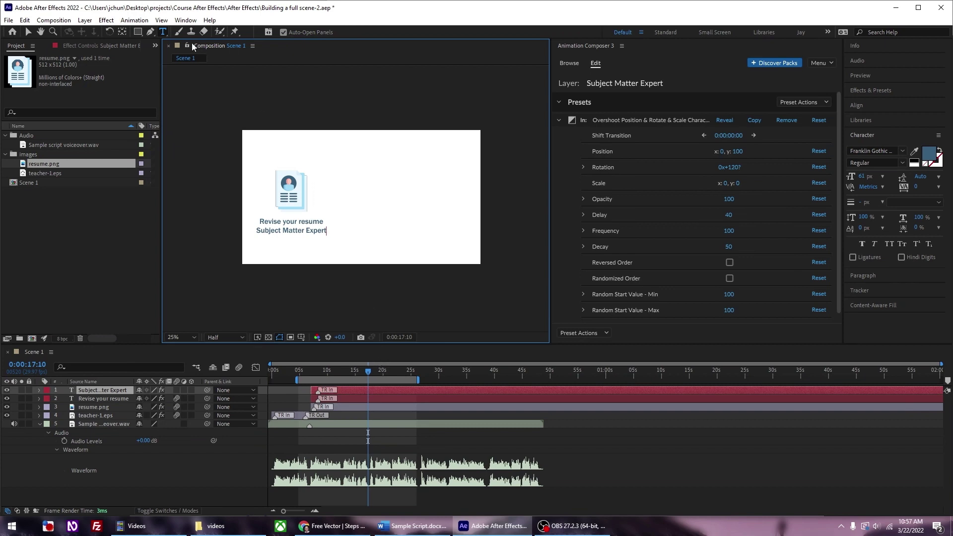
{"action": "left_click", "coordinate": [29, 31]}
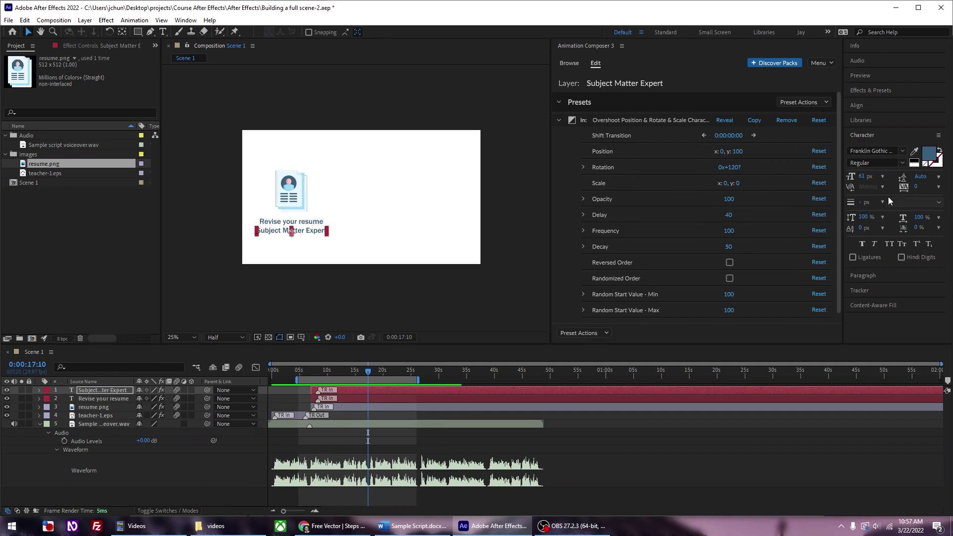
Step: Set the Subject Matter Expert font size to 40 px, then settle on 45 px
{"action": "left_click", "coordinate": [862, 177]}
{"action": "left_click", "coordinate": [862, 177]}
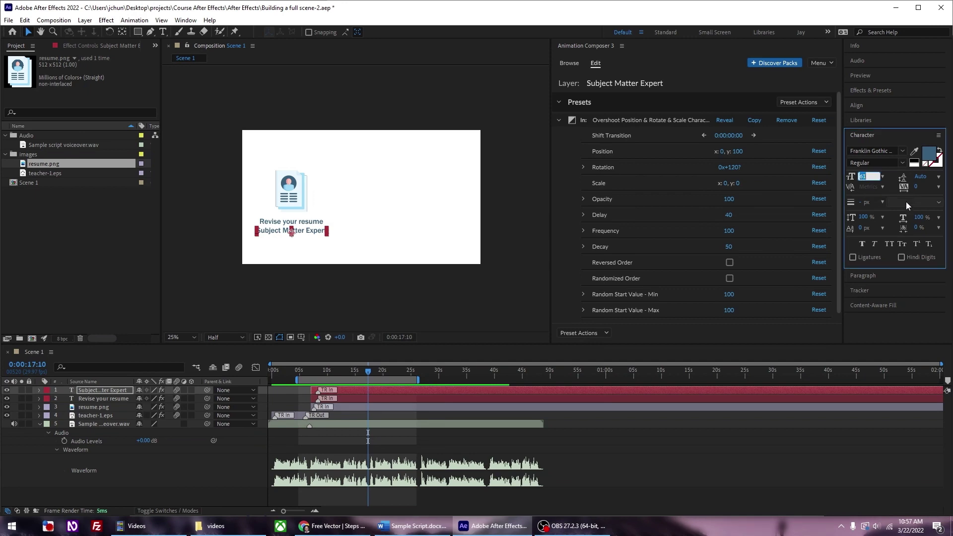
{"action": "type", "text": "40"}
{"action": "key", "text": "Return"}
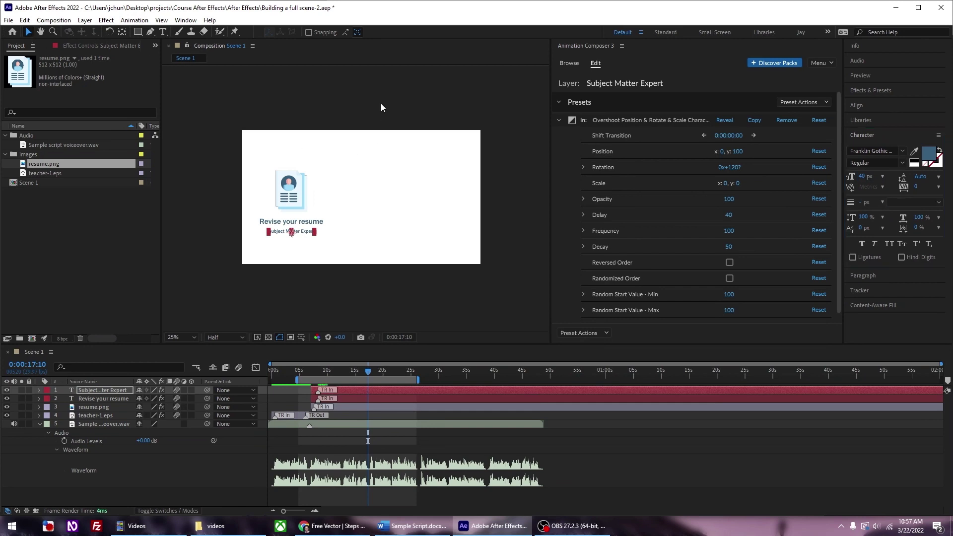
{"action": "left_click", "coordinate": [381, 122]}
{"action": "left_click", "coordinate": [301, 233]}
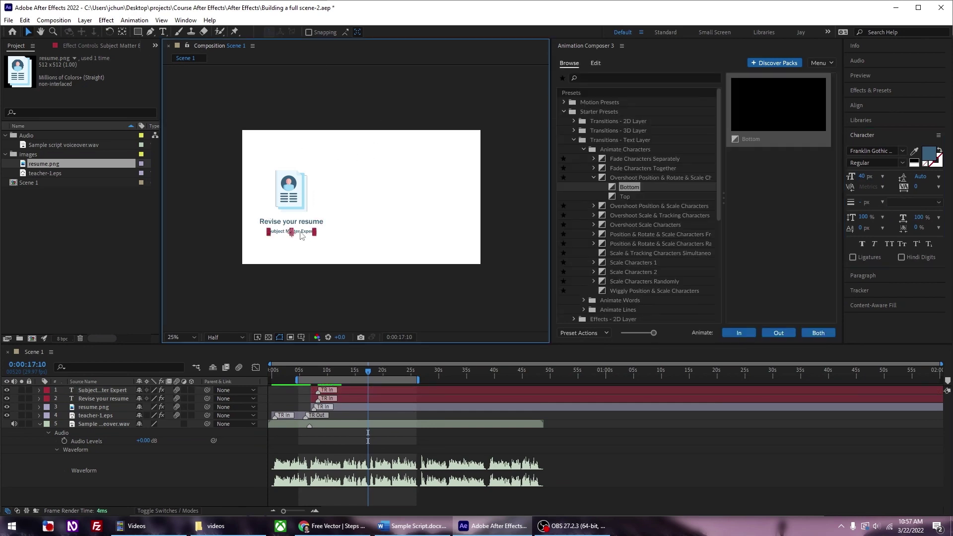
{"action": "left_click", "coordinate": [863, 176]}
{"action": "type", "text": "45"}
{"action": "key", "text": "Return"}
{"action": "left_click", "coordinate": [356, 300]}
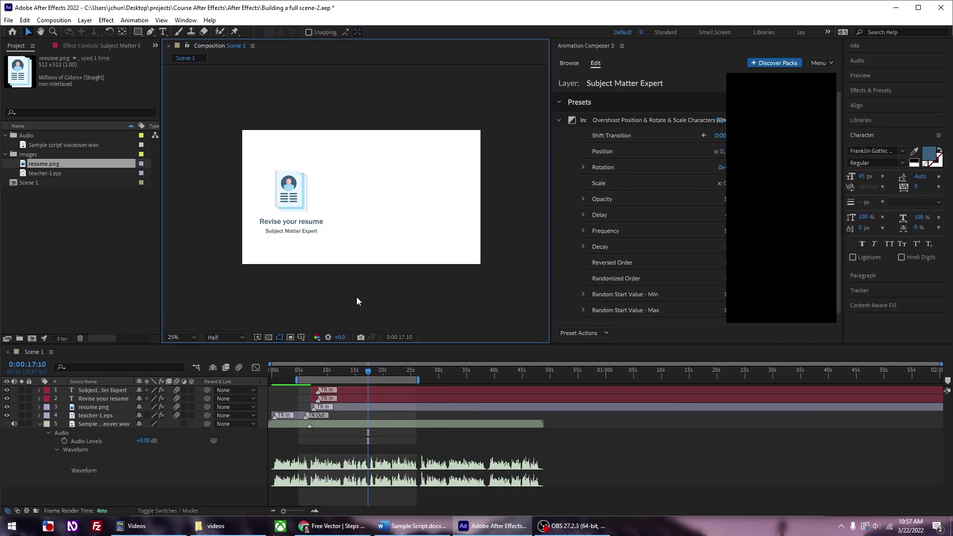
{"action": "left_click", "coordinate": [353, 390]}
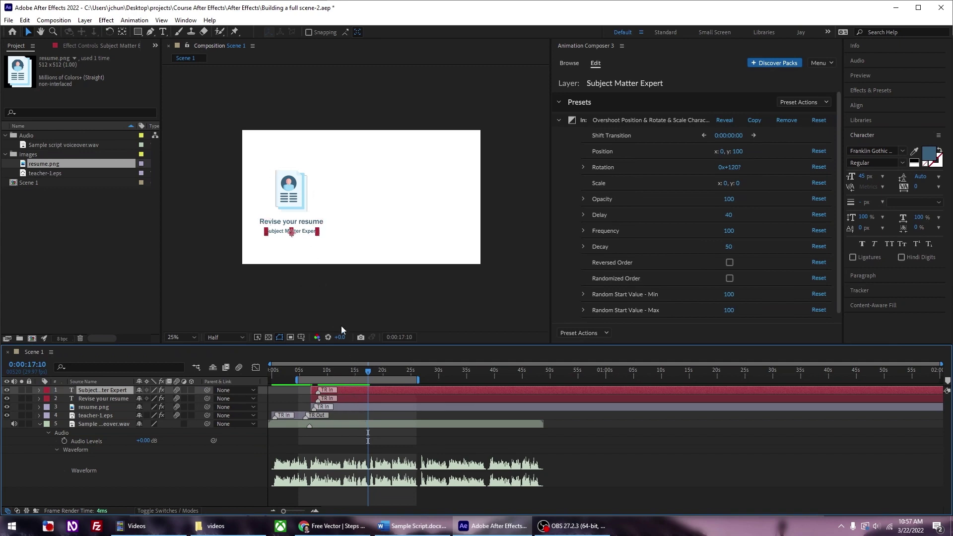
Step: Duplicate the Subject Matter Expert line, checking the Word script for the next keyword
{"action": "key", "text": "ctrl+d"}
{"action": "left_click", "coordinate": [24, 20]}
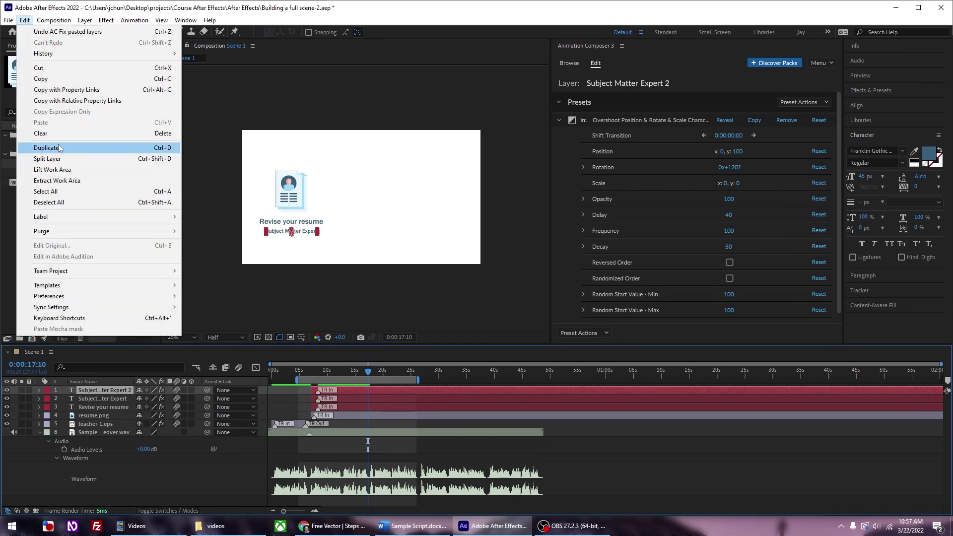
{"action": "left_click", "coordinate": [364, 289]}
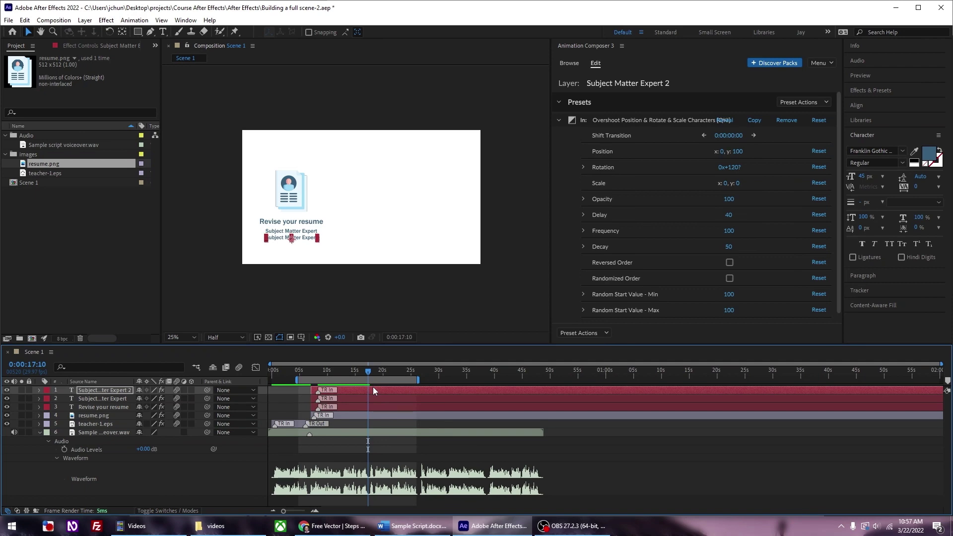
{"action": "left_click", "coordinate": [420, 532]}
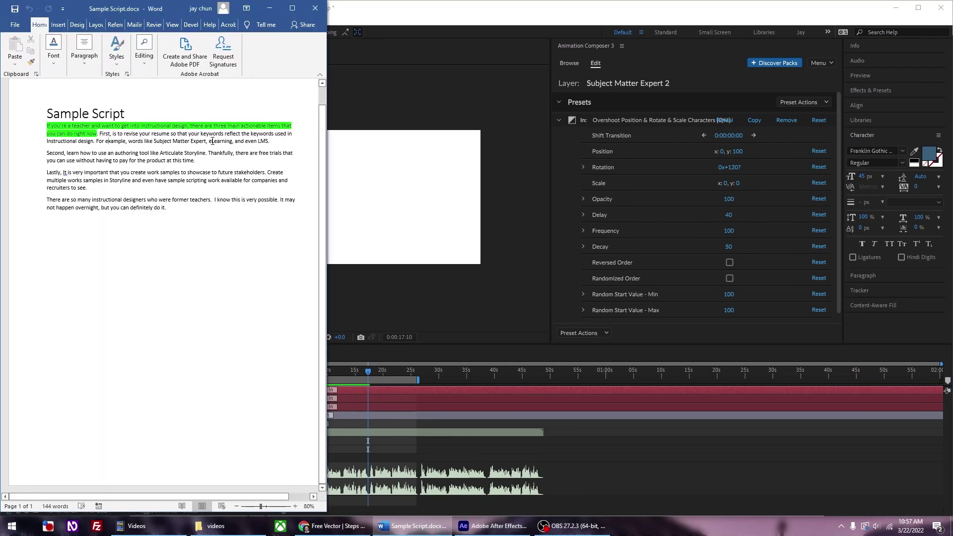
{"action": "left_click", "coordinate": [372, 291]}
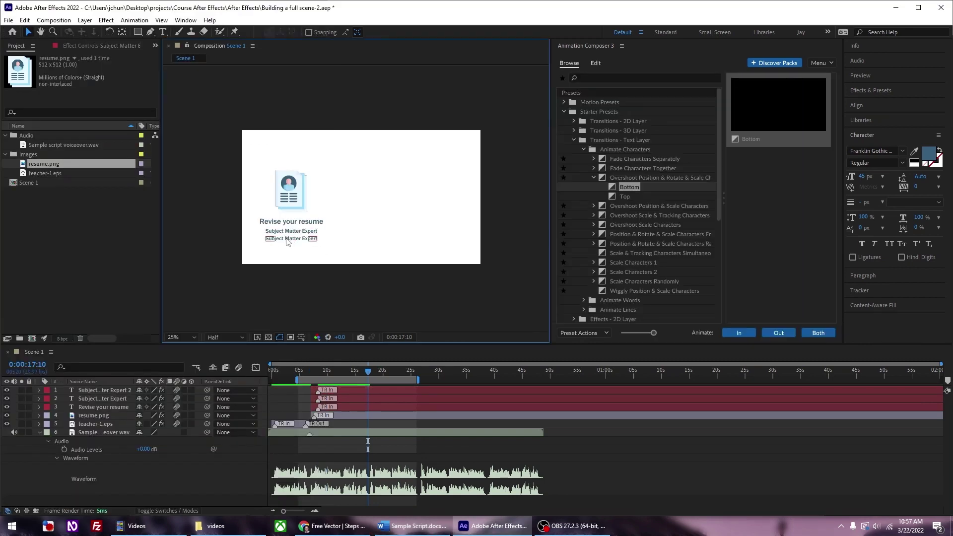
Step: Retype the lower copy as 'eLearning' and duplicate that layer
{"action": "double_click", "coordinate": [286, 239]}
{"action": "type", "text": "eLearning"}
{"action": "left_click", "coordinate": [23, 31]}
{"action": "left_click", "coordinate": [355, 391]}
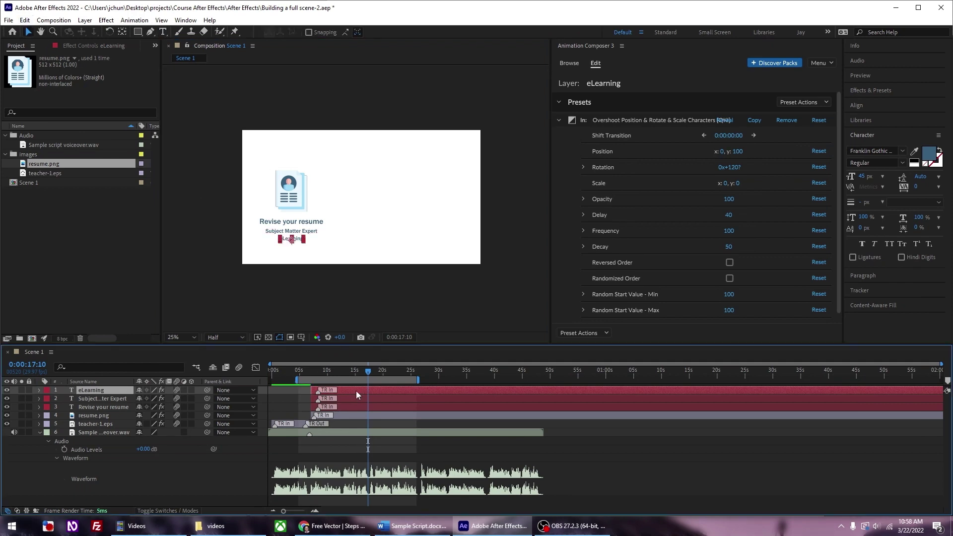
{"action": "key", "text": "ctrl+d"}
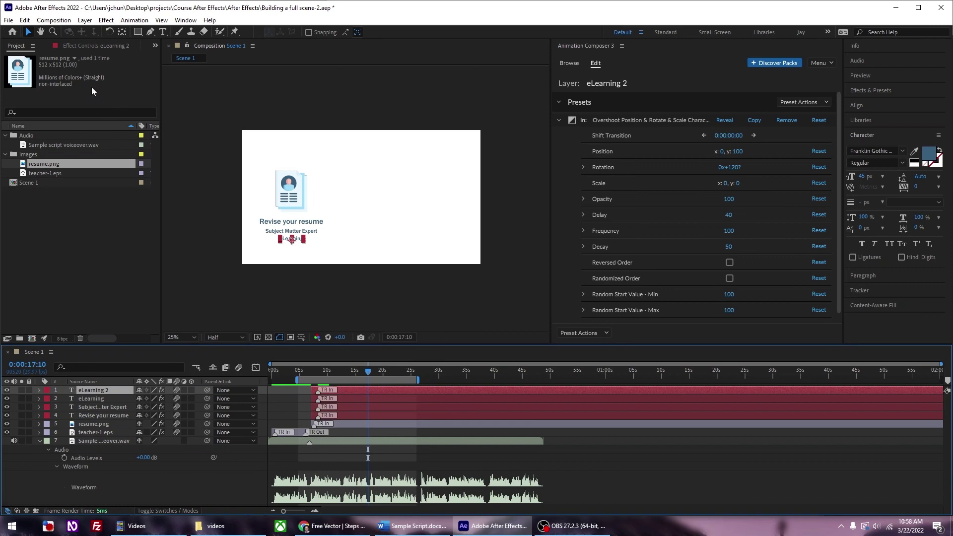
Step: Open the duplicated eLearning 2 text for editing and check the Word script for the keyword
{"action": "left_click", "coordinate": [23, 21]}
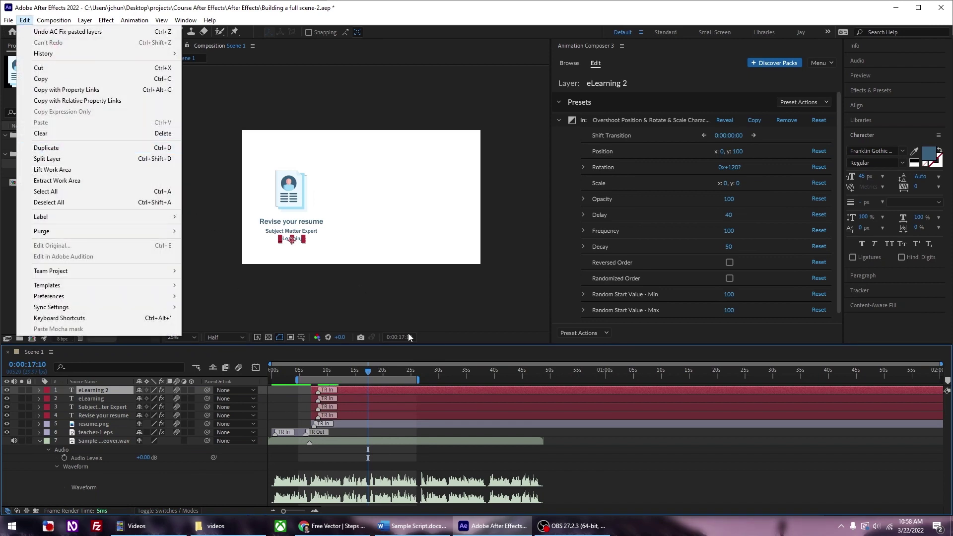
{"action": "left_click", "coordinate": [400, 395]}
{"action": "key", "text": "Return"}
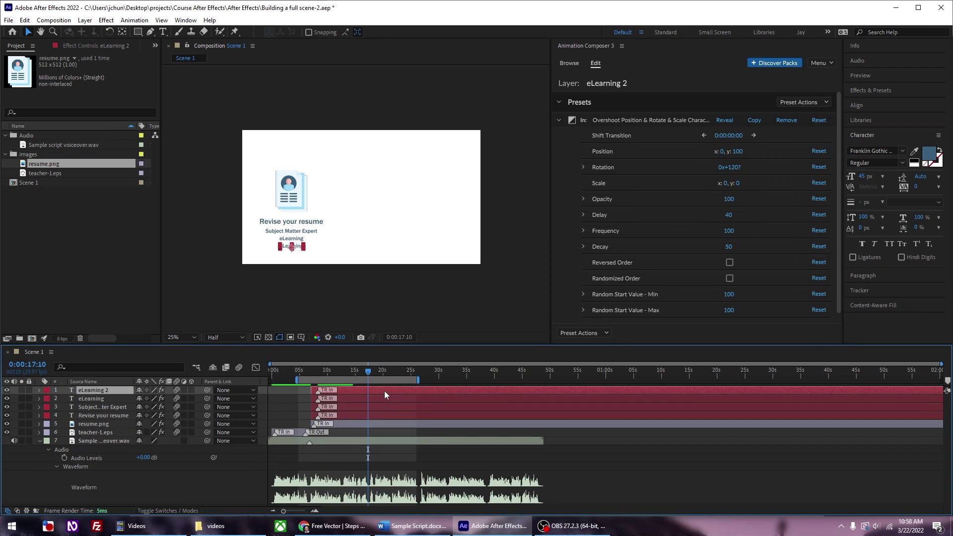
{"action": "double_click", "coordinate": [384, 391]}
{"action": "left_click", "coordinate": [412, 526]}
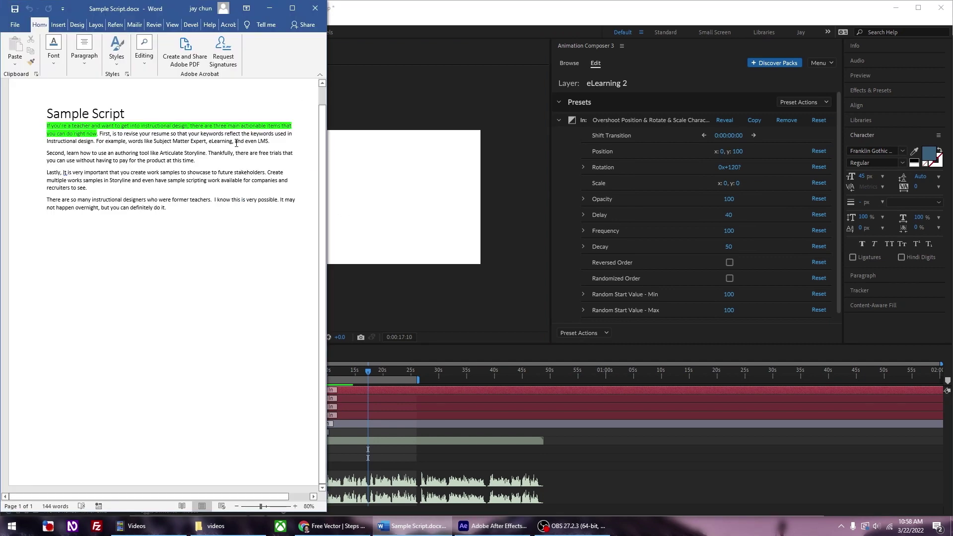
{"action": "left_click", "coordinate": [373, 11]}
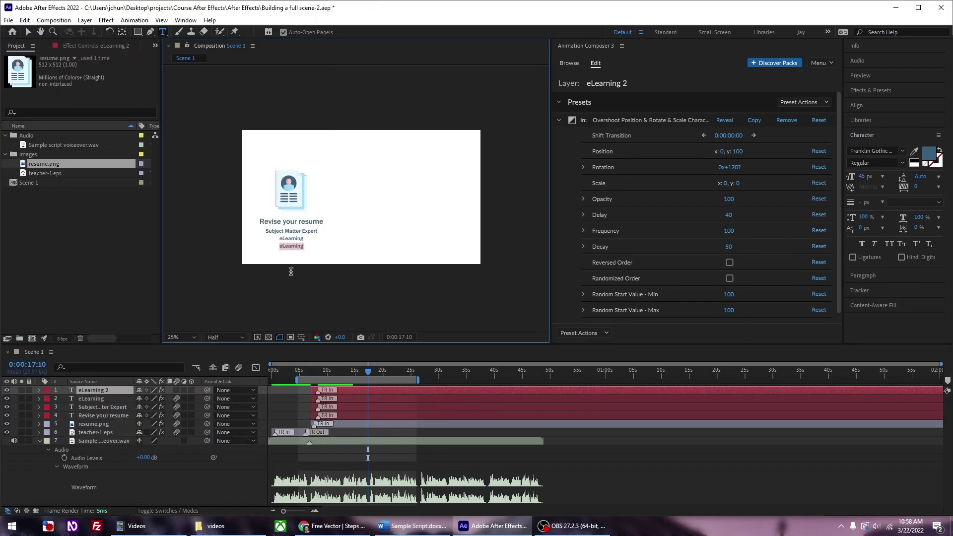
Step: Change the copy's text to 'LMS' and play the animation from an earlier point
{"action": "type", "text": "LMS"}
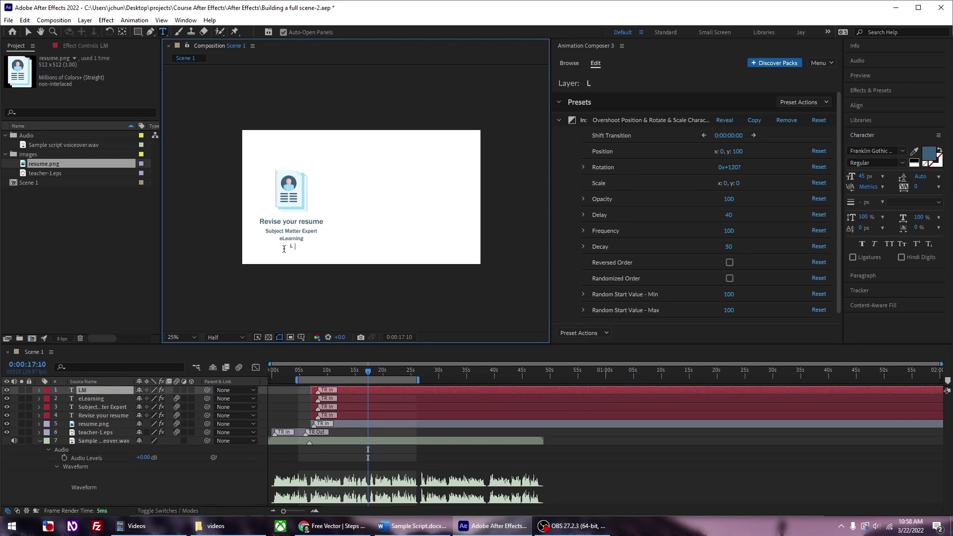
{"action": "left_click", "coordinate": [28, 32]}
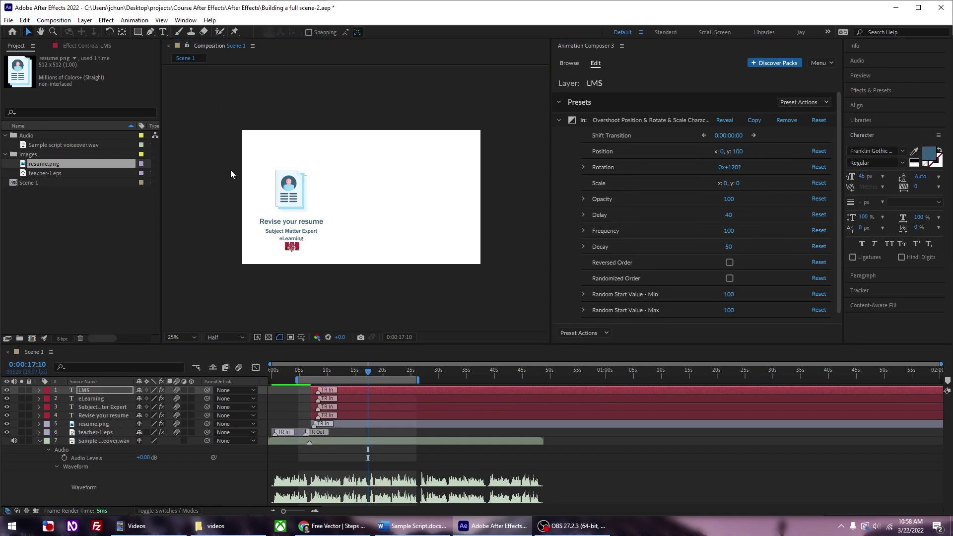
{"action": "left_click_drag", "start_coordinate": [305, 372], "coordinate": [317, 380]}
{"action": "key", "text": "space"}
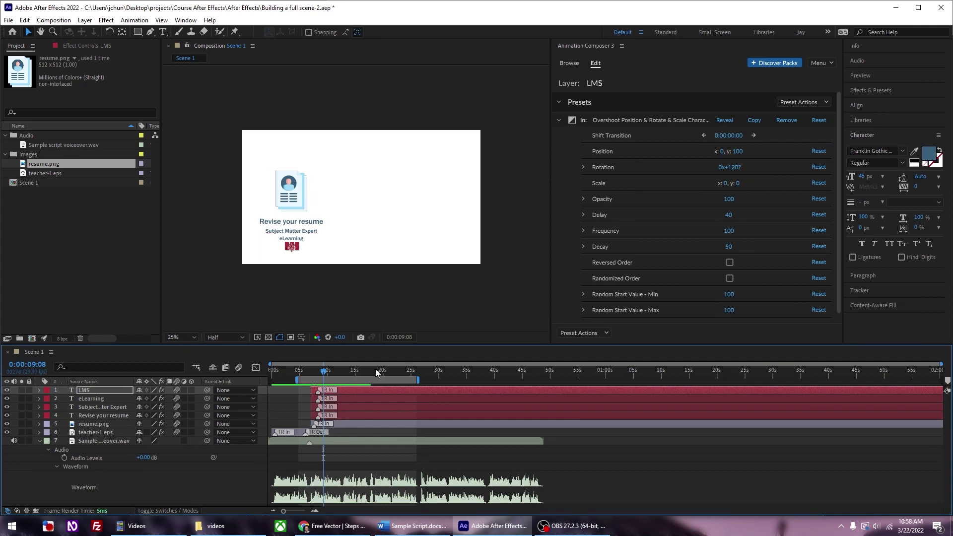
Step: Zoom into the timeline, move to about 6 seconds, shift the work area and show Preview options
{"action": "left_click", "coordinate": [314, 511]}
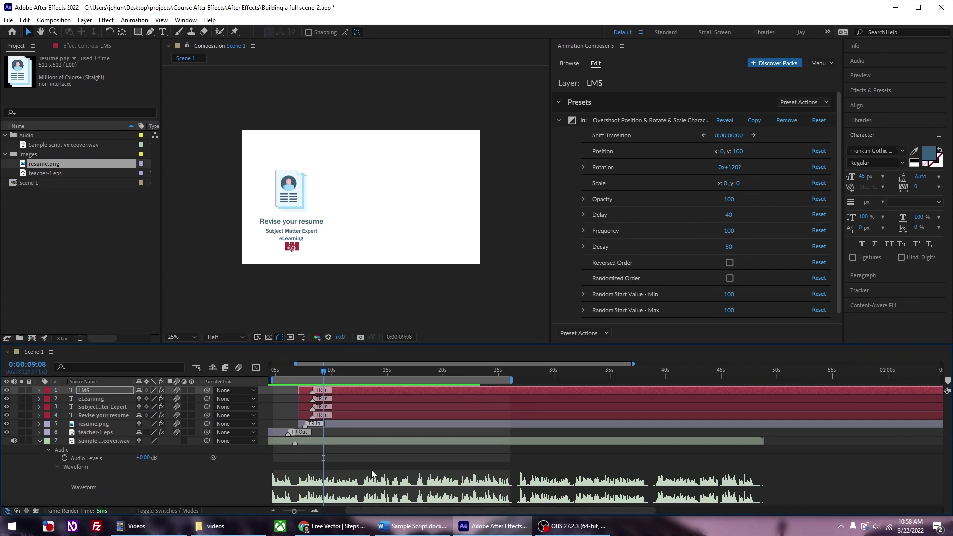
{"action": "left_click", "coordinate": [354, 318]}
{"action": "left_click", "coordinate": [293, 373]}
{"action": "left_click_drag", "start_coordinate": [303, 380], "coordinate": [311, 381]}
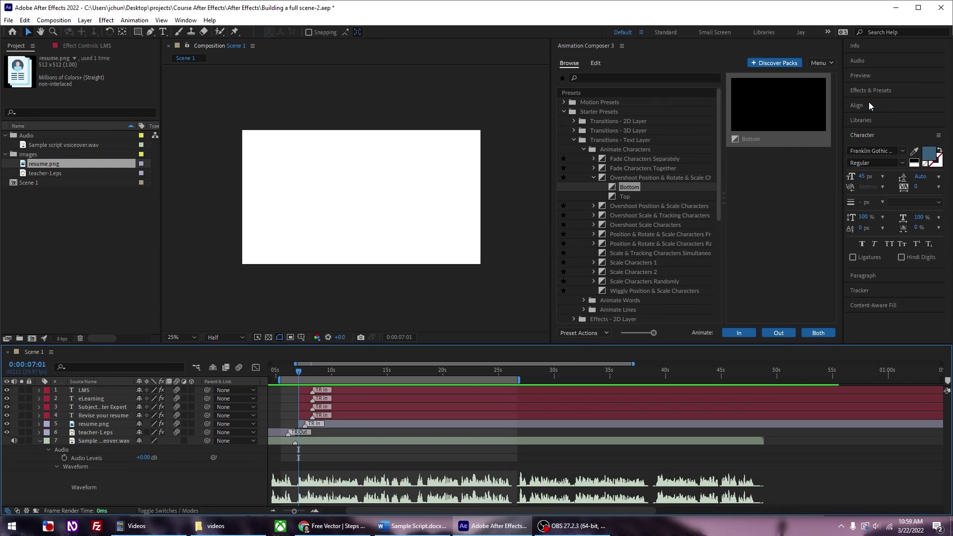
{"action": "left_click", "coordinate": [863, 76]}
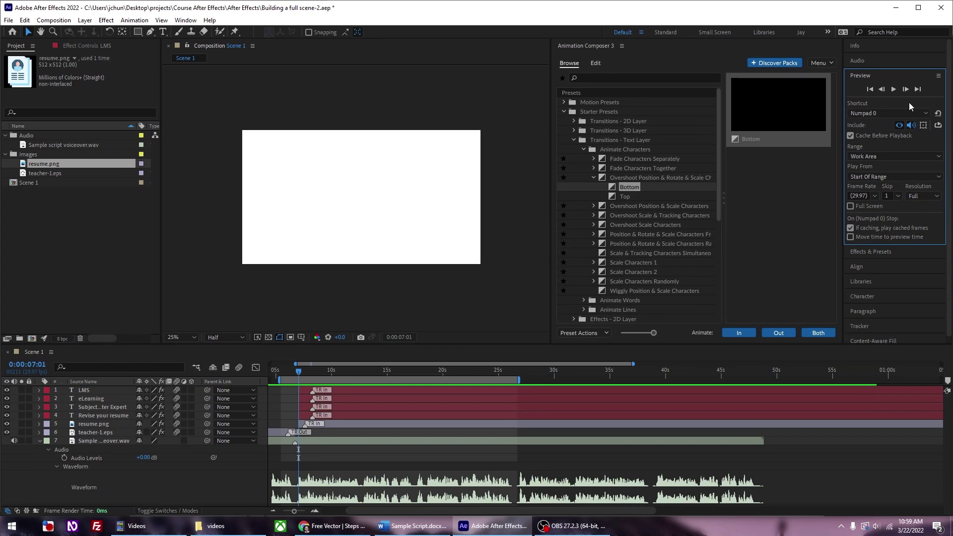
Step: Preview the scene, stop it, and jump to about 13 seconds 24 frames
{"action": "key", "text": "space"}
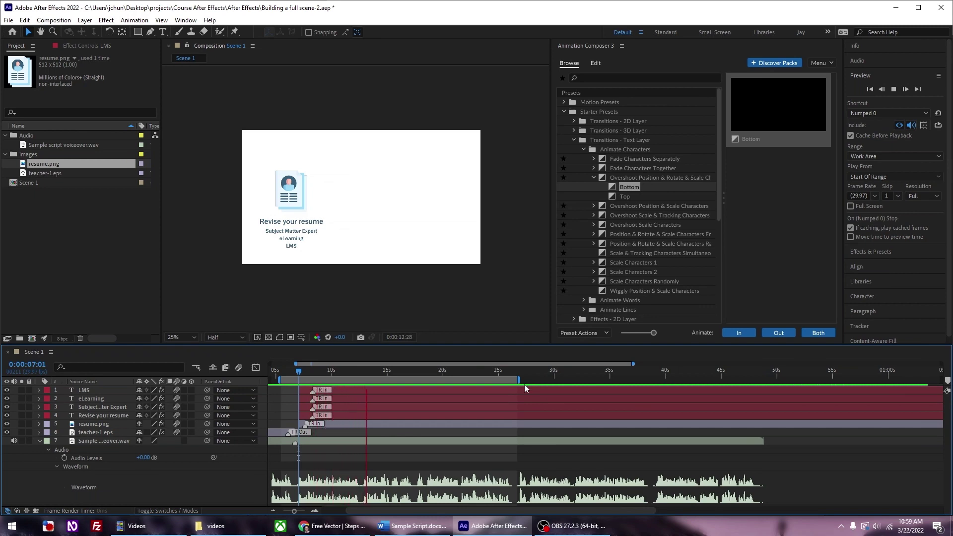
{"action": "key", "text": "space"}
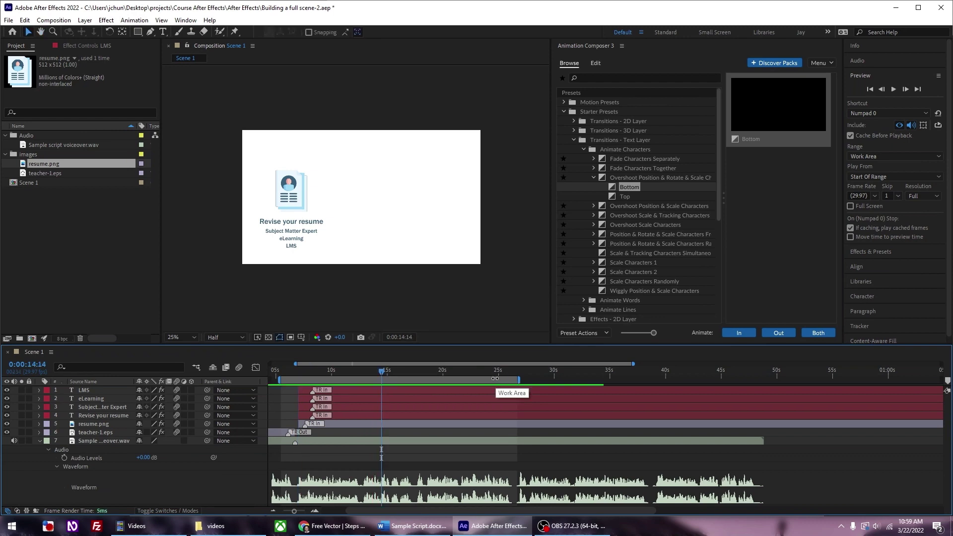
{"action": "left_click", "coordinate": [374, 370]}
Step: Start the work area at about 12 seconds and preview from there
{"action": "left_click_drag", "start_coordinate": [374, 368], "coordinate": [376, 379]}
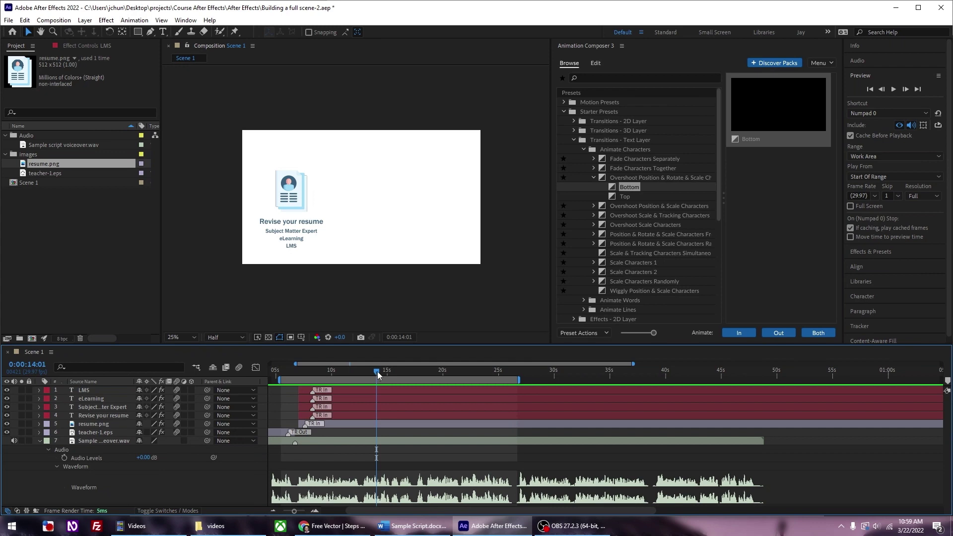
{"action": "left_click_drag", "start_coordinate": [376, 372], "coordinate": [362, 372]}
{"action": "left_click_drag", "start_coordinate": [279, 380], "coordinate": [345, 380]}
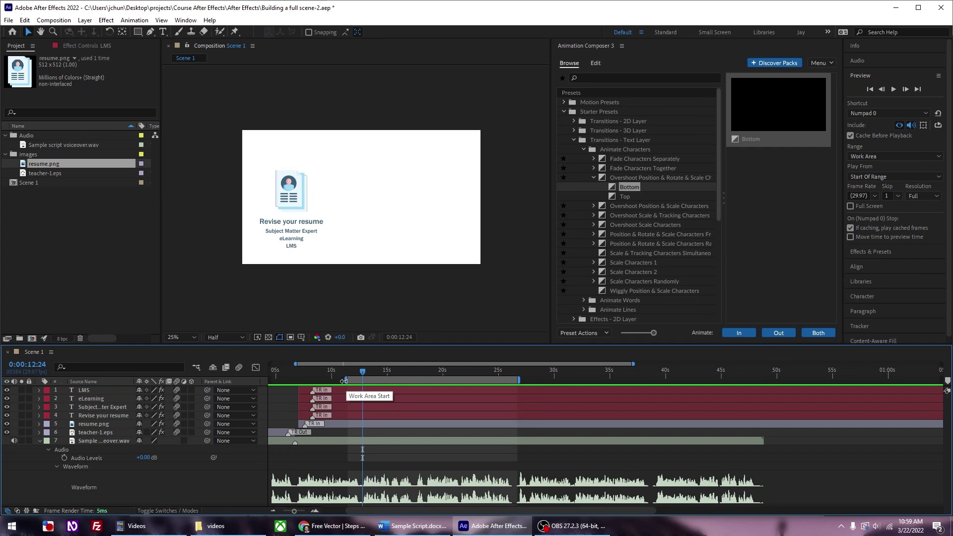
{"action": "key", "text": "space"}
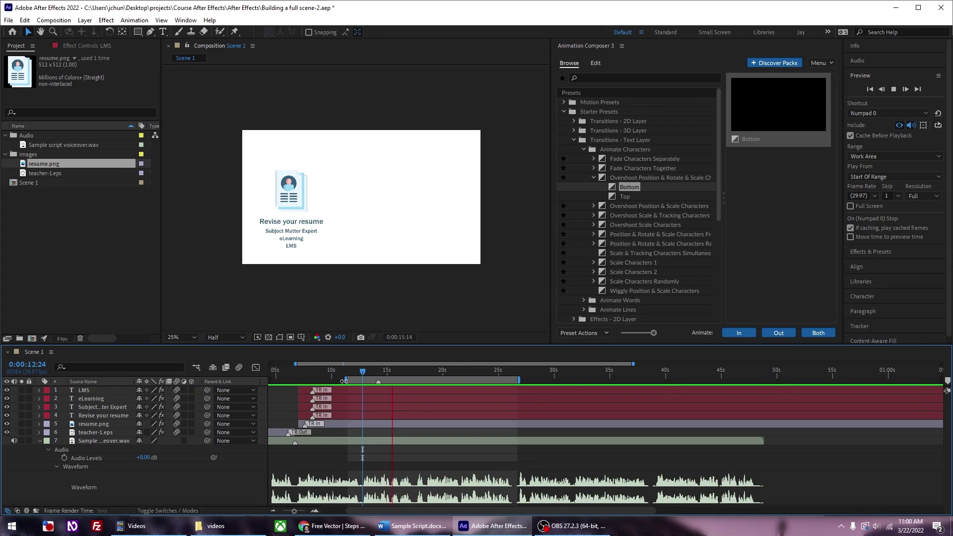
{"action": "key", "text": "space"}
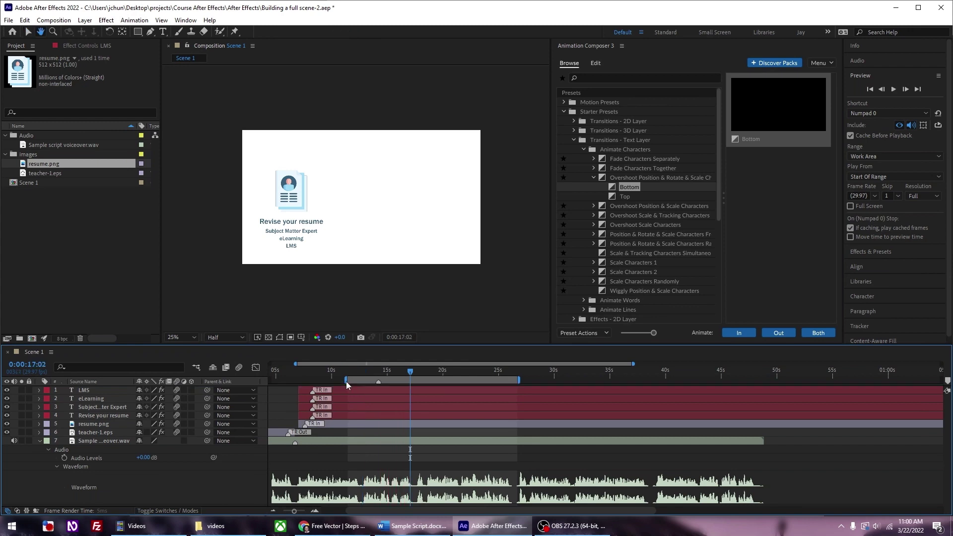
Step: Scrub back to about 14 seconds, preview the subtitles again, then select Subject Matter Expert
{"action": "mouse_move", "coordinate": [379, 370]}
{"action": "left_mouse_down"}
{"action": "mouse_move", "coordinate": [389, 374]}
{"action": "mouse_move", "coordinate": [379, 377]}
{"action": "left_mouse_up"}
{"action": "key", "text": "space"}
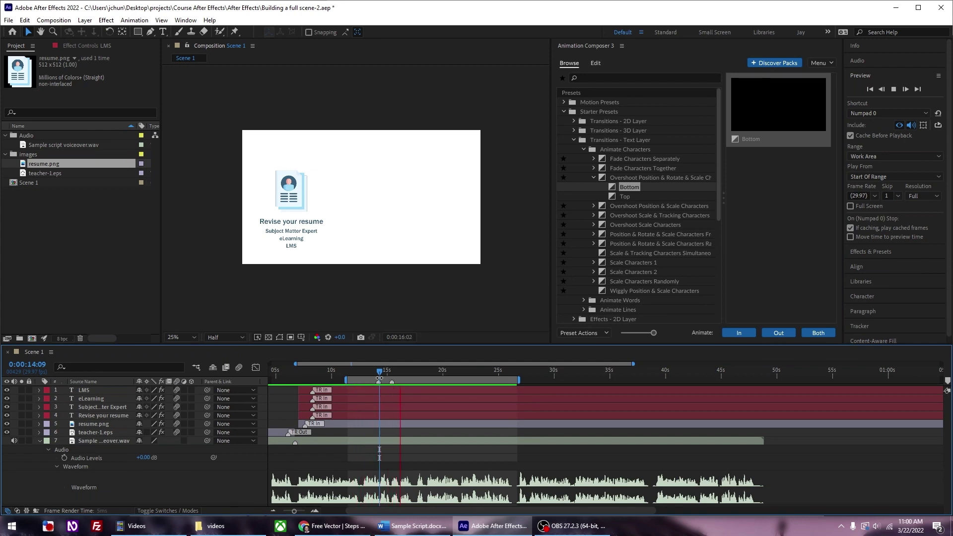
{"action": "key", "text": "space"}
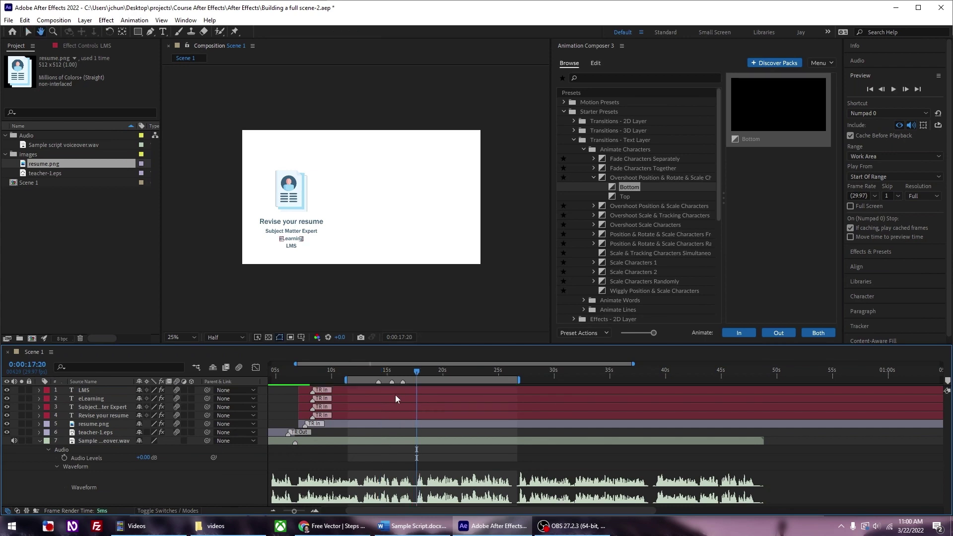
{"action": "mouse_move", "coordinate": [376, 373]}
{"action": "left_mouse_down"}
{"action": "mouse_move", "coordinate": [406, 370]}
{"action": "mouse_move", "coordinate": [377, 372]}
{"action": "left_mouse_up"}
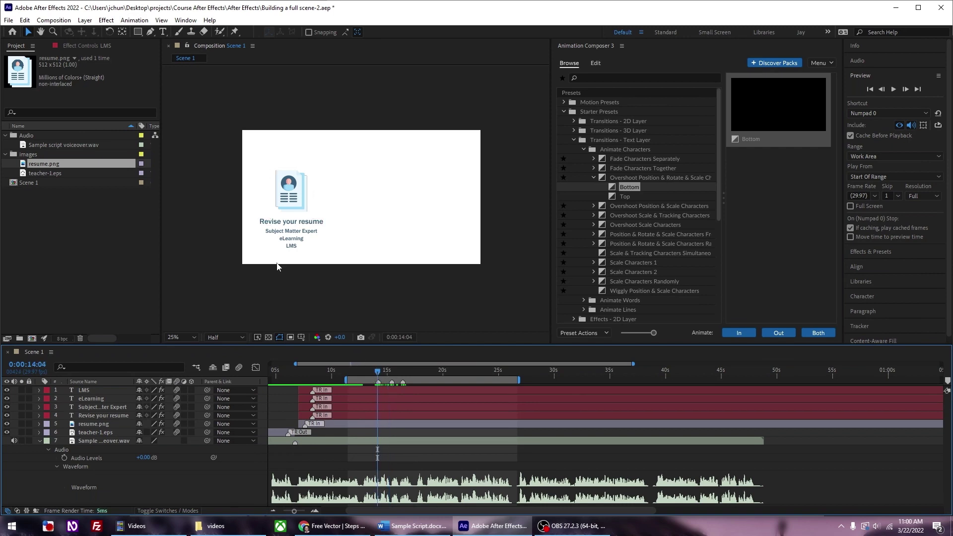
{"action": "left_click", "coordinate": [292, 232]}
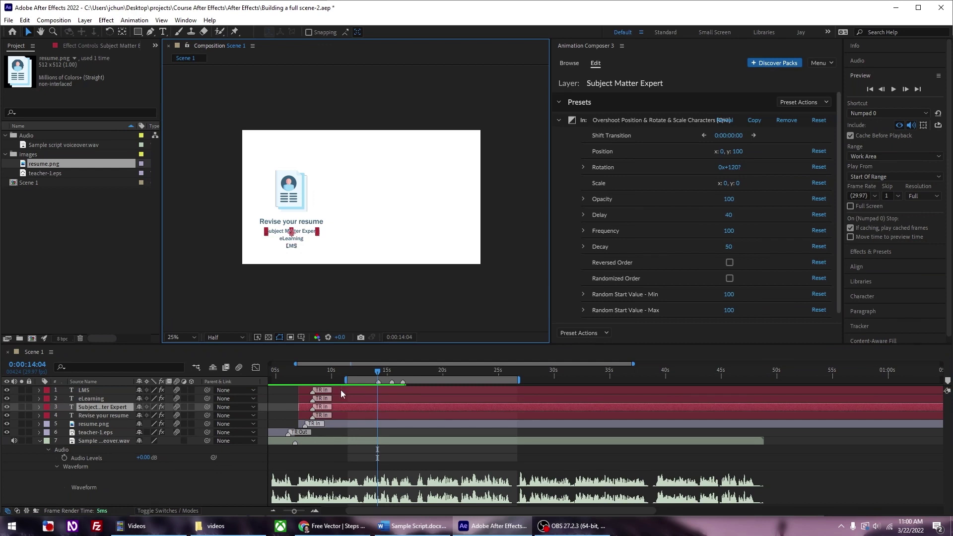
Step: Delay the Subject Matter Expert layer bar, fine-tuning its start around 14 seconds
{"action": "left_click_drag", "start_coordinate": [335, 407], "coordinate": [414, 411]}
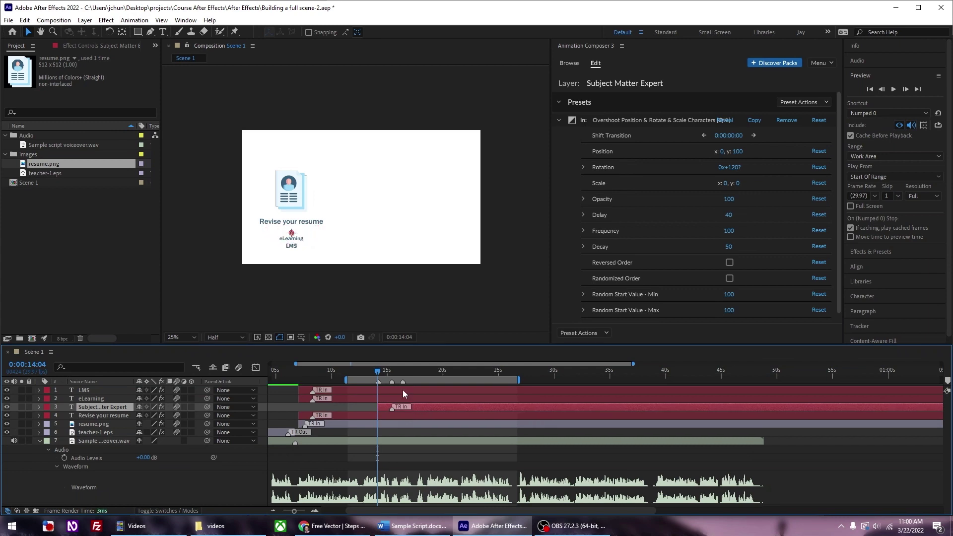
{"action": "left_click", "coordinate": [382, 373]}
{"action": "left_click_drag", "start_coordinate": [382, 373], "coordinate": [384, 372]}
{"action": "left_click_drag", "start_coordinate": [409, 407], "coordinate": [407, 407]}
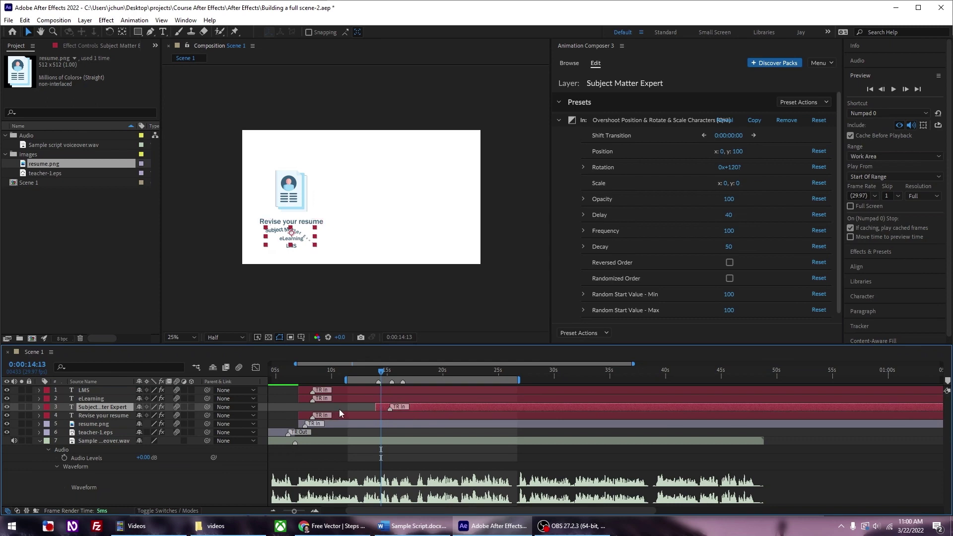
{"action": "left_click_drag", "start_coordinate": [382, 371], "coordinate": [391, 371]}
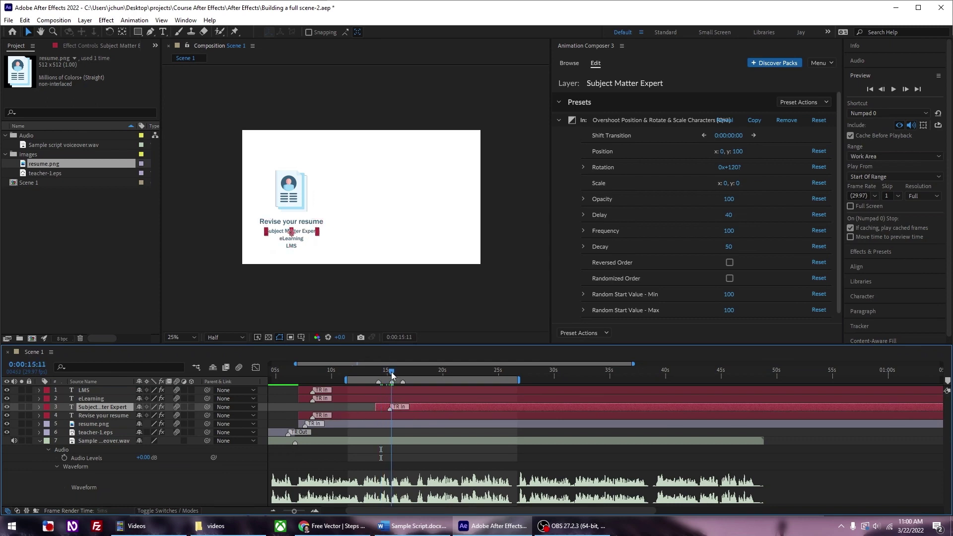
Step: Delay eLearning, then LMS to 16:11, and move the work-area start to about 14 seconds
{"action": "left_click_drag", "start_coordinate": [343, 398], "coordinate": [433, 406]}
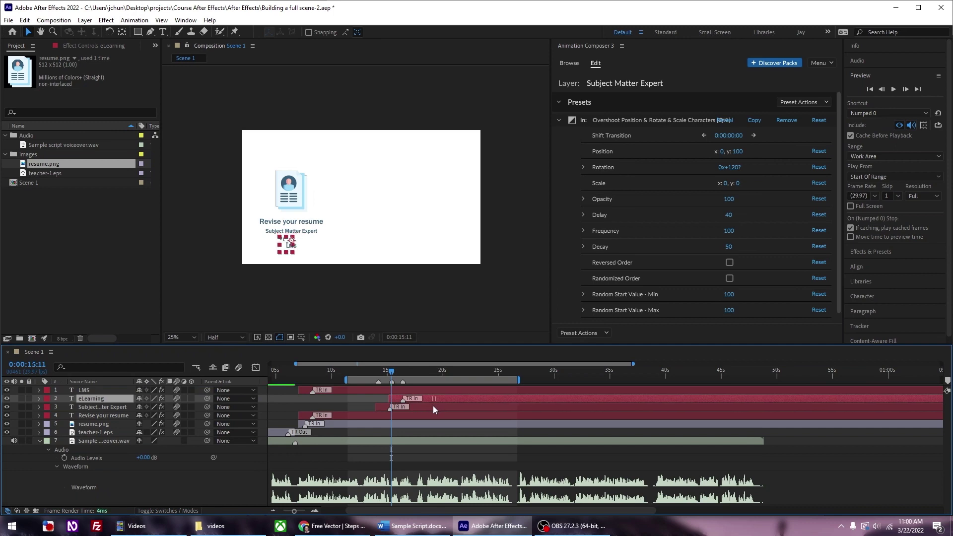
{"action": "left_click_drag", "start_coordinate": [401, 370], "coordinate": [402, 370]}
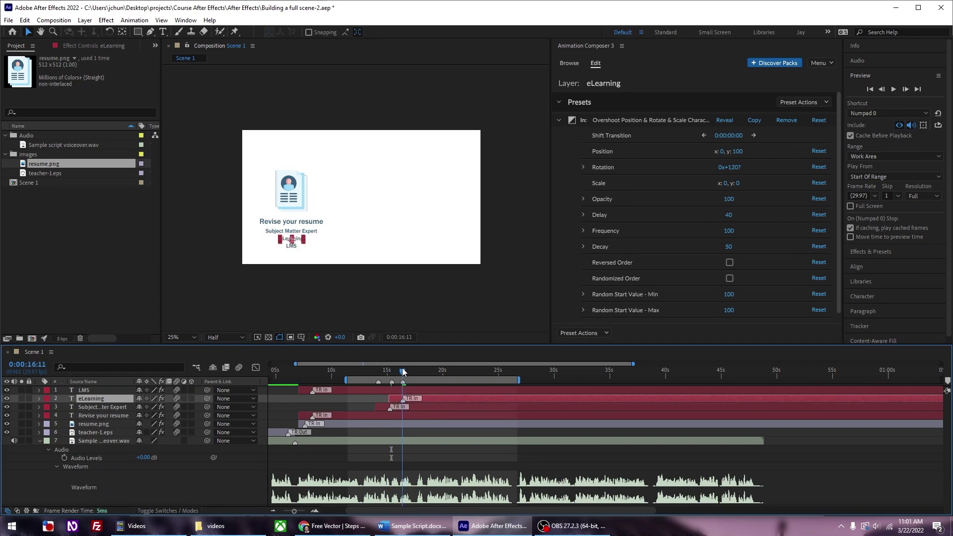
{"action": "left_click", "coordinate": [345, 391]}
{"action": "left_click_drag", "start_coordinate": [341, 392], "coordinate": [443, 392]}
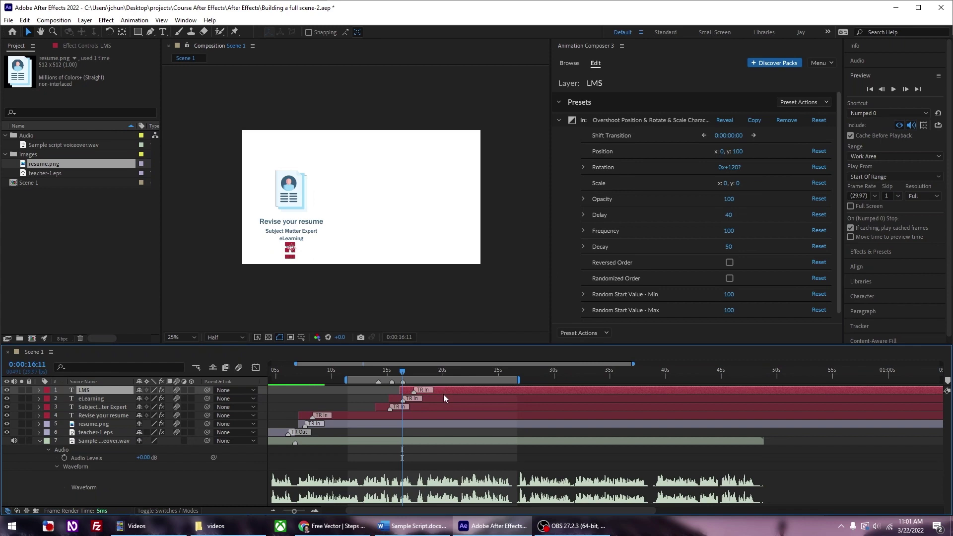
{"action": "left_click_drag", "start_coordinate": [350, 382], "coordinate": [368, 381]}
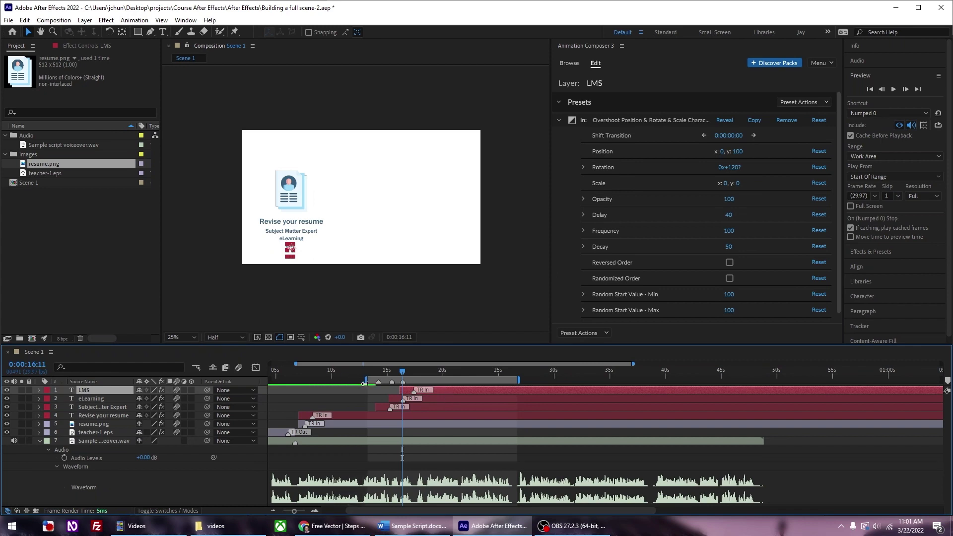
Step: End the work area at about 24 seconds and preview the staggered subtitles
{"action": "left_click_drag", "start_coordinate": [521, 382], "coordinate": [489, 380]}
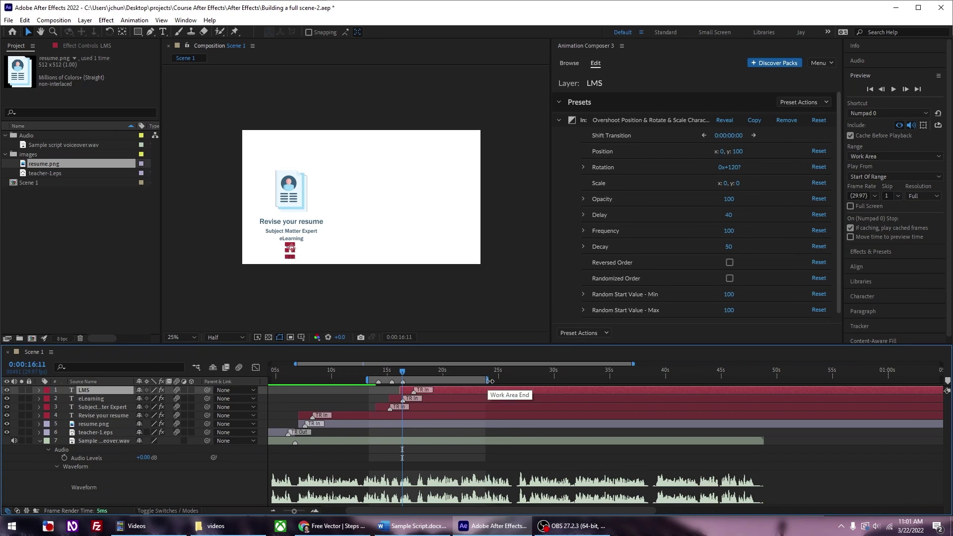
{"action": "key", "text": "space"}
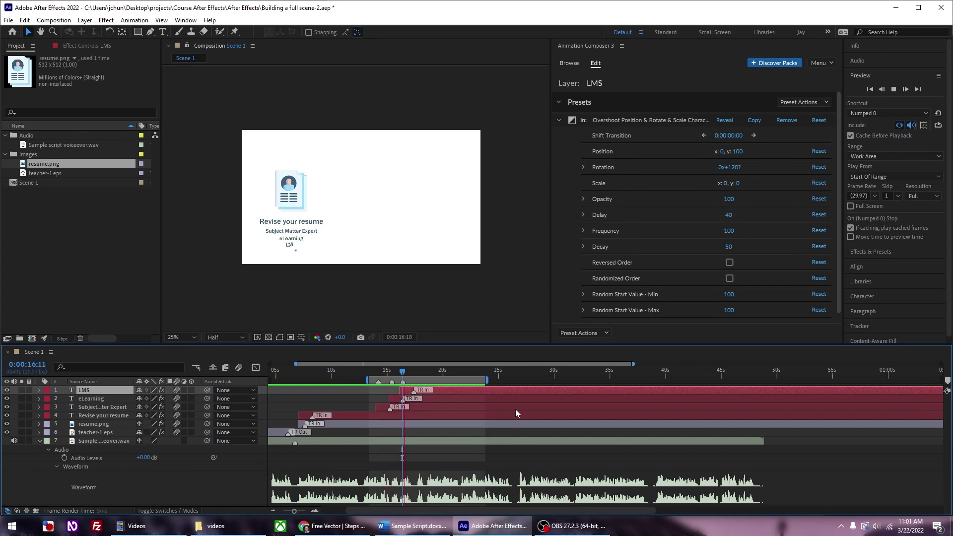
{"action": "key", "text": "space"}
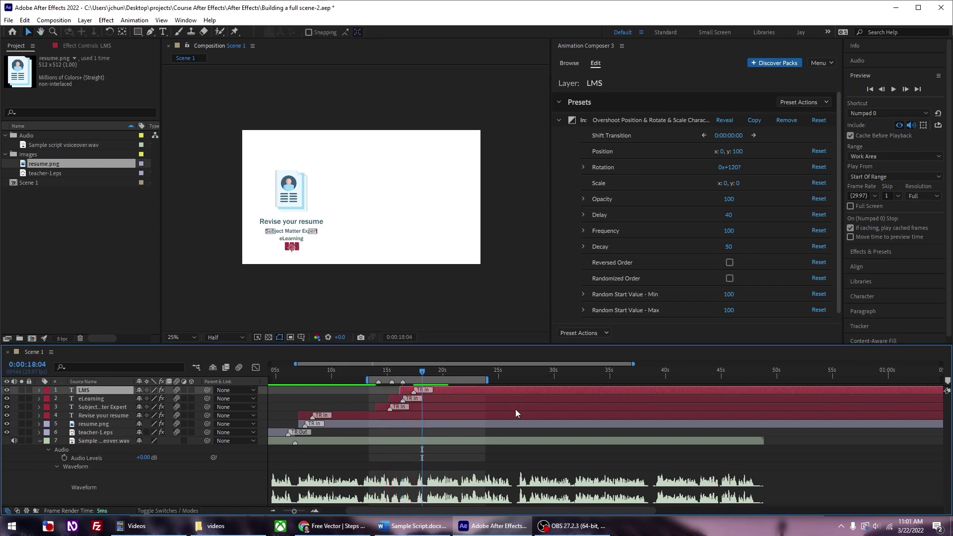